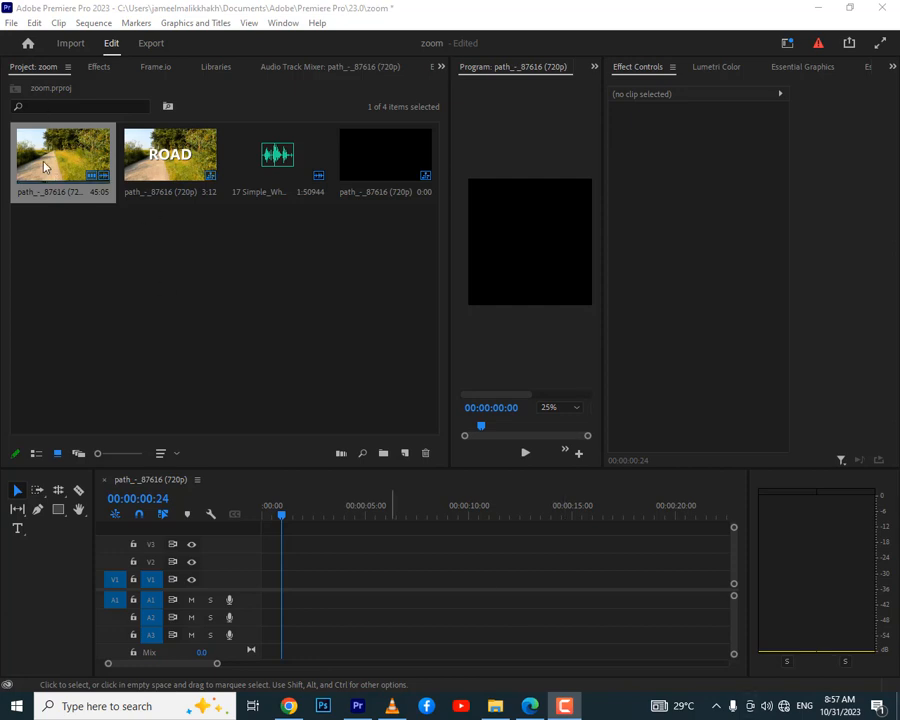
Place the 45:05 road clip at the start of video track V1 and return the playhead to 00:00:00:00
left_click_drag(36, 152, 263, 594)
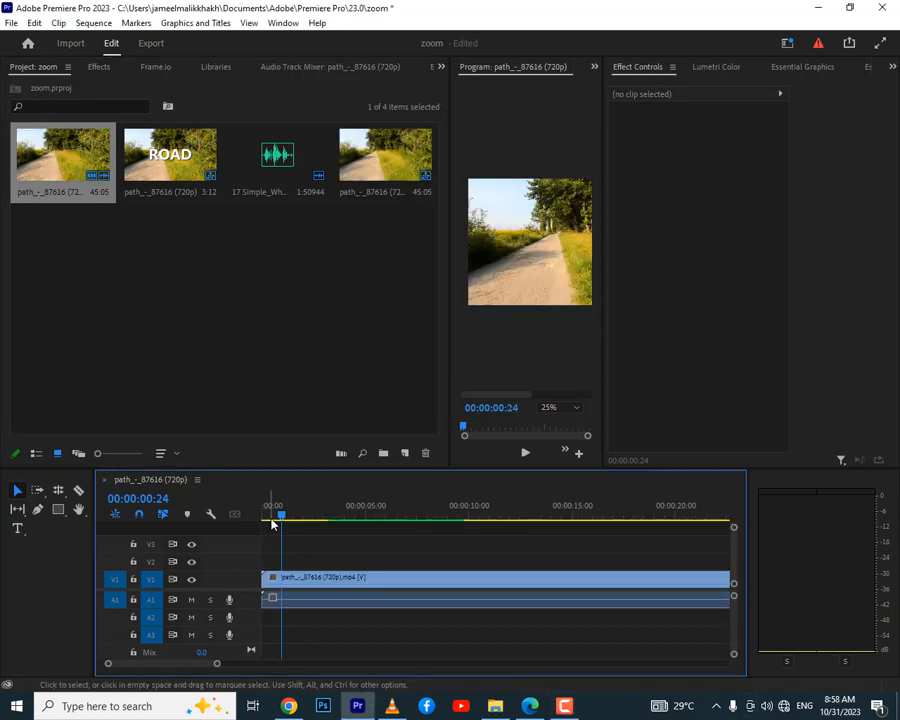
left_click_drag(281, 517, 258, 533)
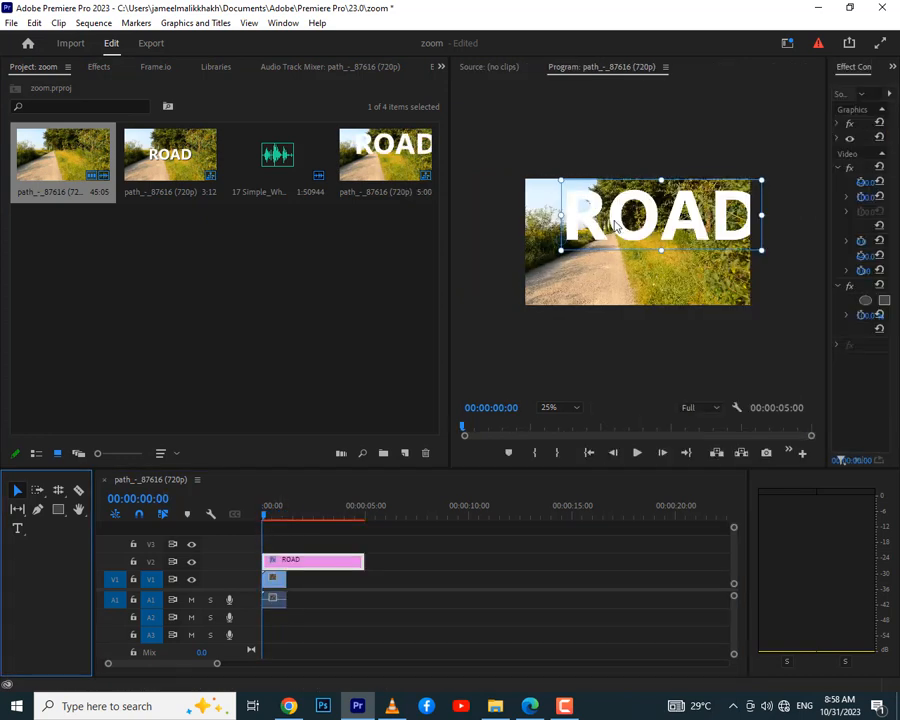
Enlarge and centre the ROAD title to span the frame width, and widen the preview and effect settings areas
left_click_drag(605, 255, 562, 255)
left_click_drag(716, 276, 765, 287)
left_click_drag(637, 249, 640, 253)
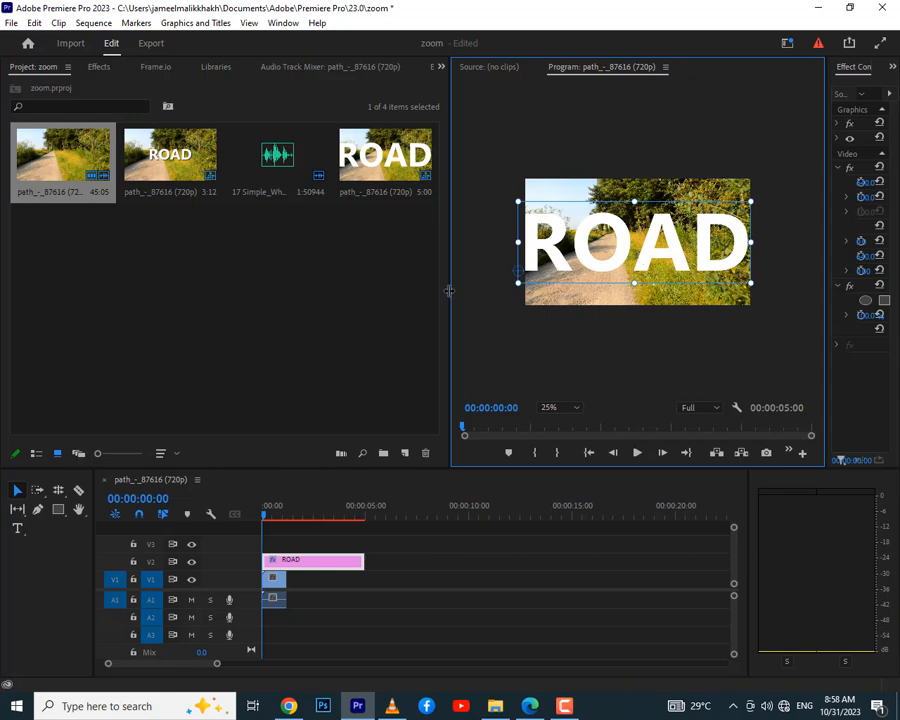
left_click_drag(449, 291, 130, 291)
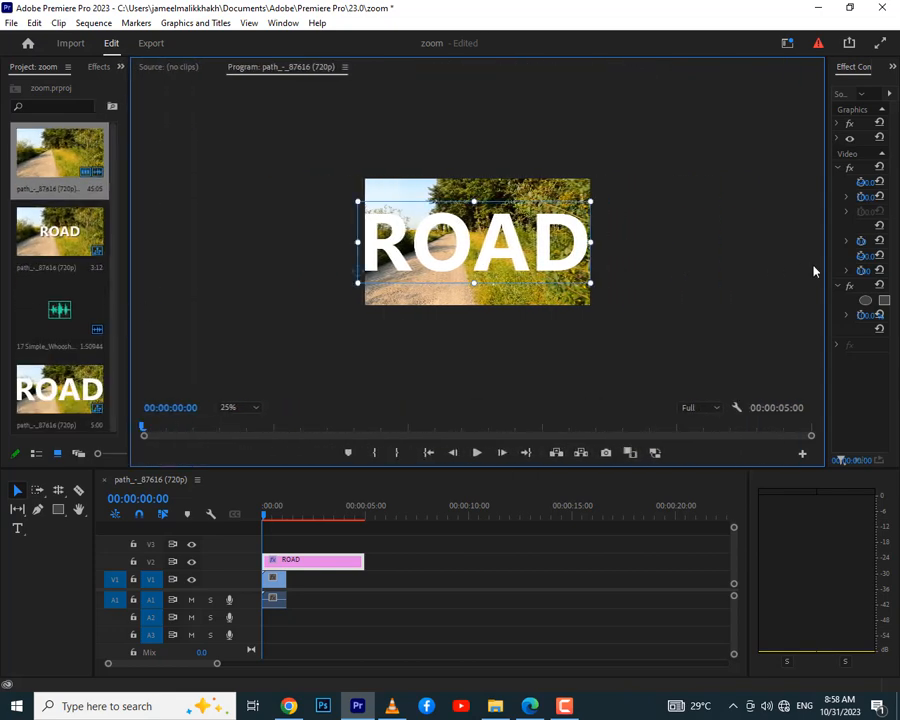
left_click_drag(828, 277, 572, 280)
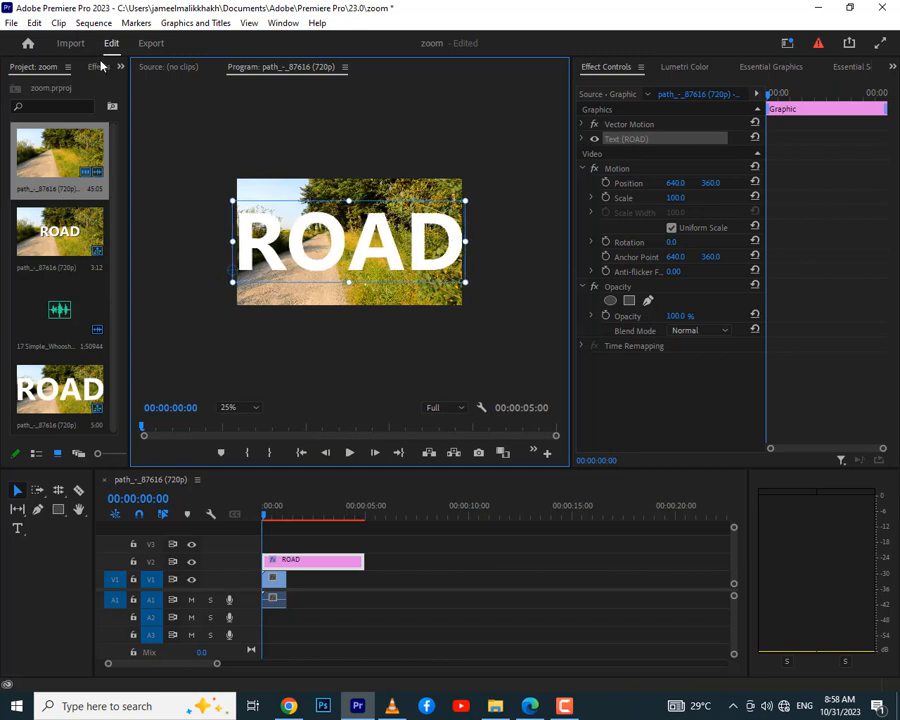
Find the Drop Shadow video effect and apply it to the ROAD title clip
left_click(99, 67)
left_click(51, 86)
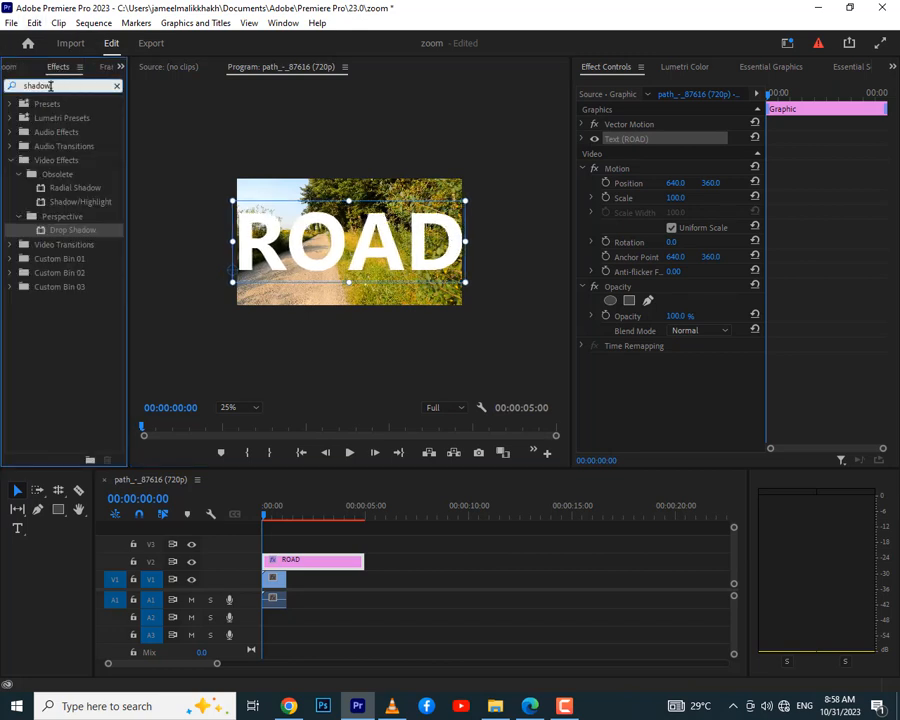
left_click_drag(51, 86, 21, 88)
left_click(72, 230)
left_click_drag(300, 530, 294, 569)
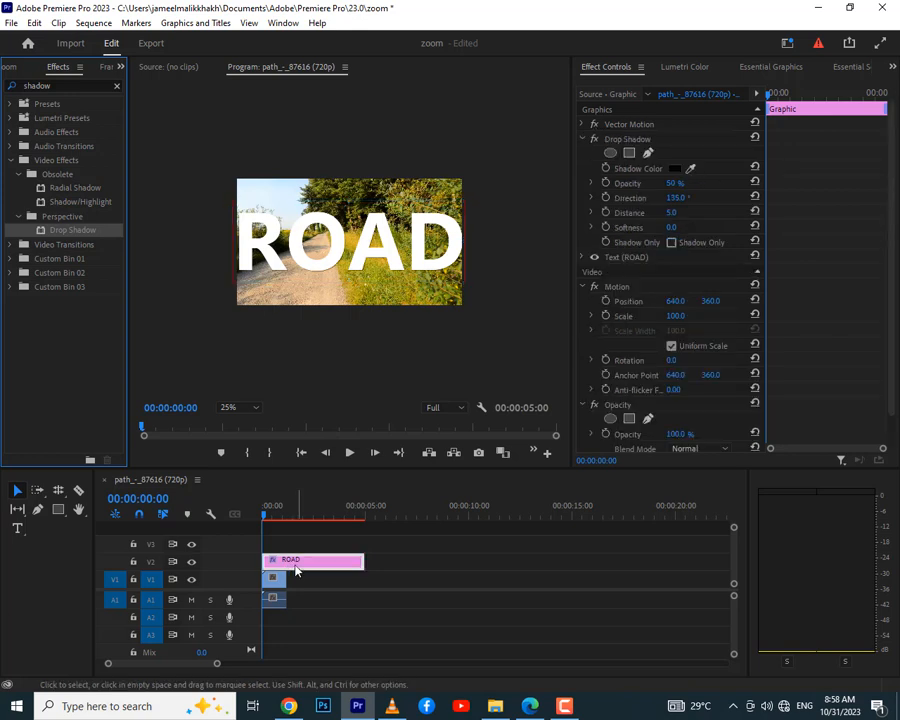
Extend the ROAD title clip to 00:00:05:06 and stretch the road clip beneath it to the same end point
mouse_move(362, 565)
left_mouse_down()
mouse_move(325, 564)
mouse_move(285, 580)
mouse_move(368, 561)
left_mouse_up()
left_click(320, 561)
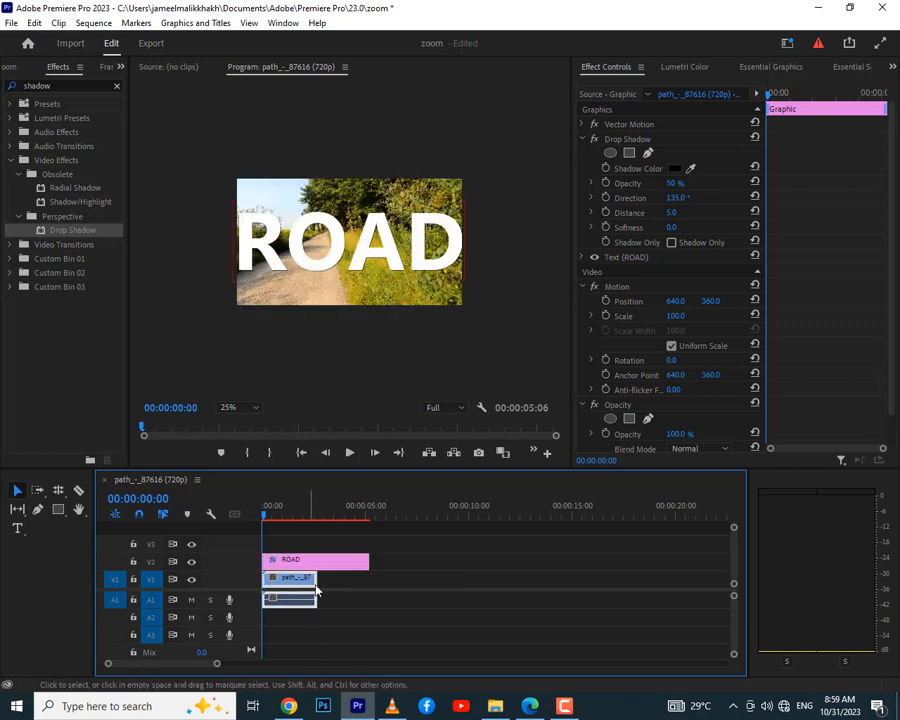
left_click_drag(314, 597, 355, 588)
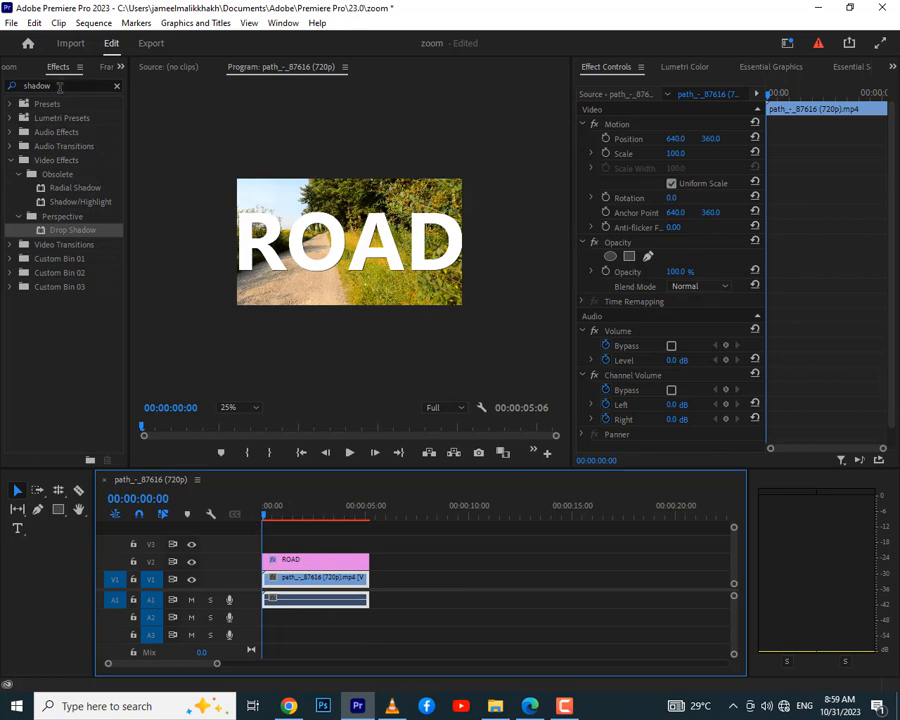
Search the effects for "trans" and apply the Distort Transform effect to the ROAD title clip
left_click(59, 87)
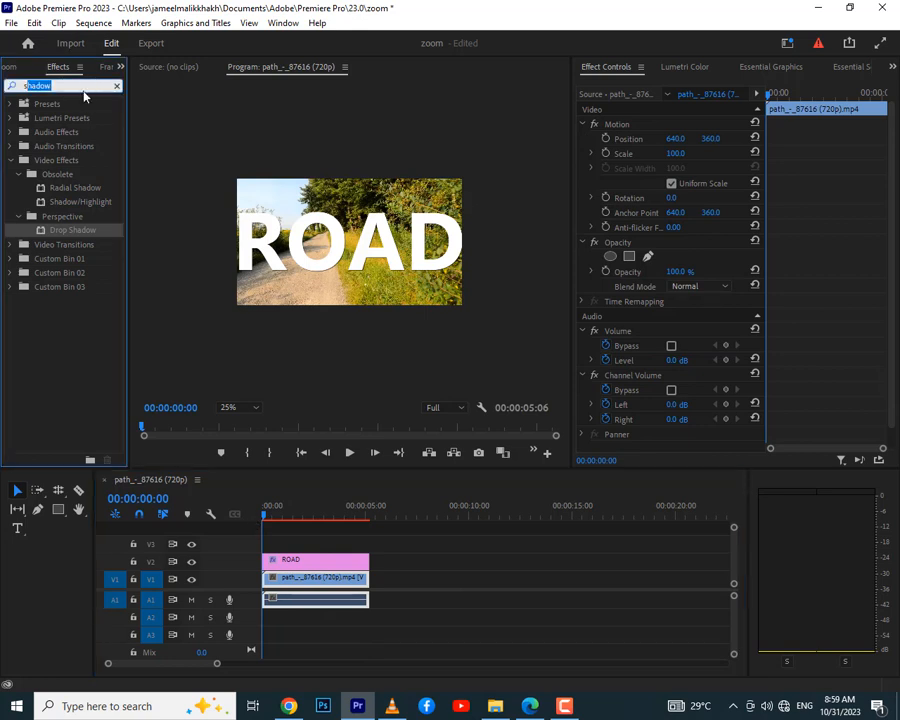
key("BackSpace")
type("trans")
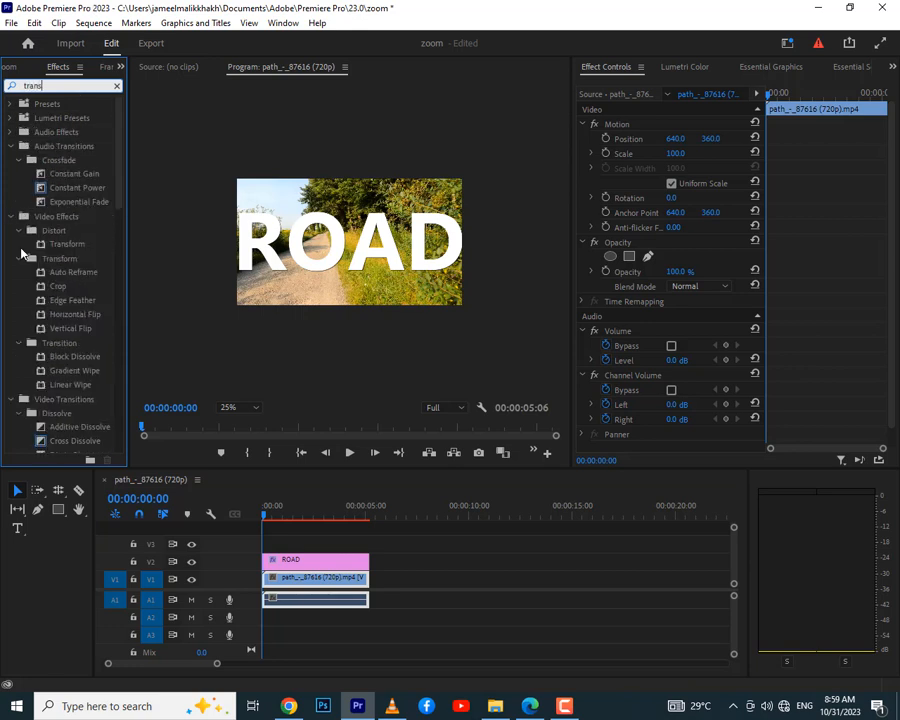
left_click(55, 246)
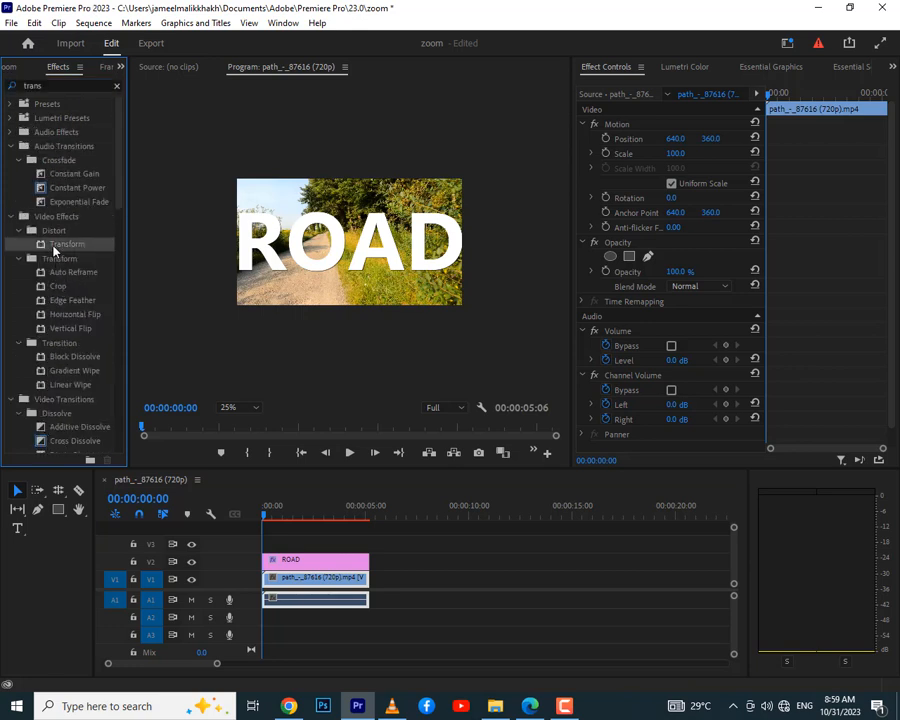
left_click_drag(170, 268, 307, 566)
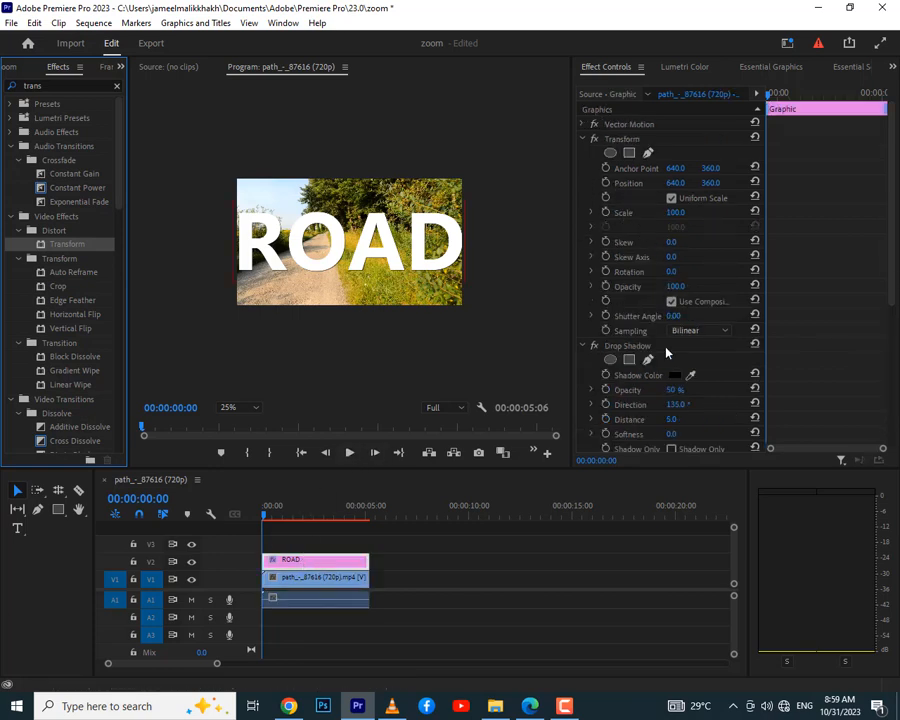
Set the title's Drop Shadow opacity to 57 % and distance to 13.0
scroll(670, 407, "down", 1)
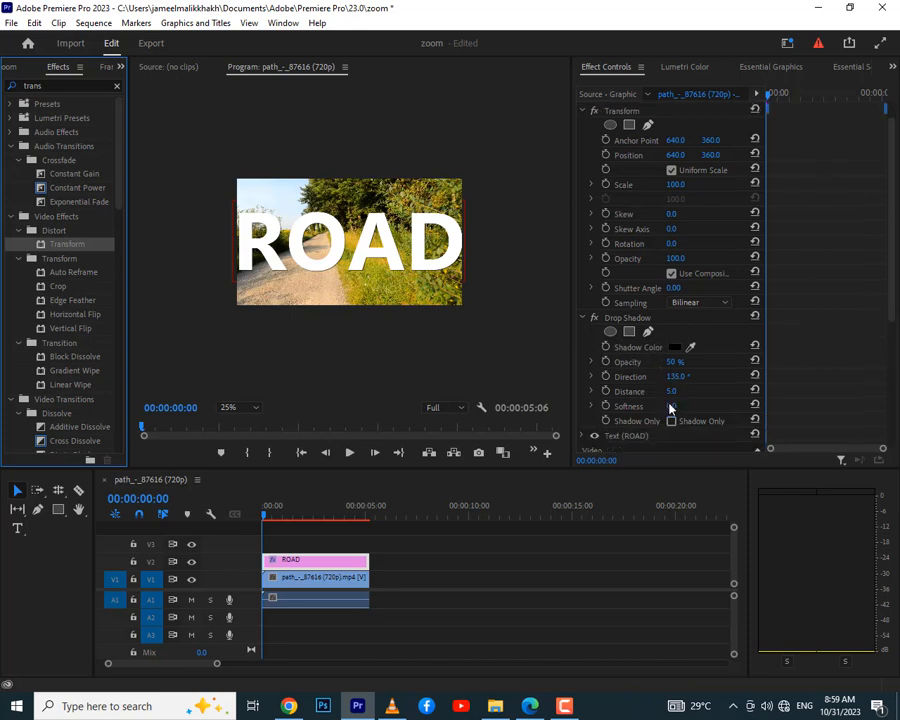
mouse_move(670, 391)
left_mouse_down()
mouse_move(695, 391)
mouse_move(678, 391)
left_mouse_up()
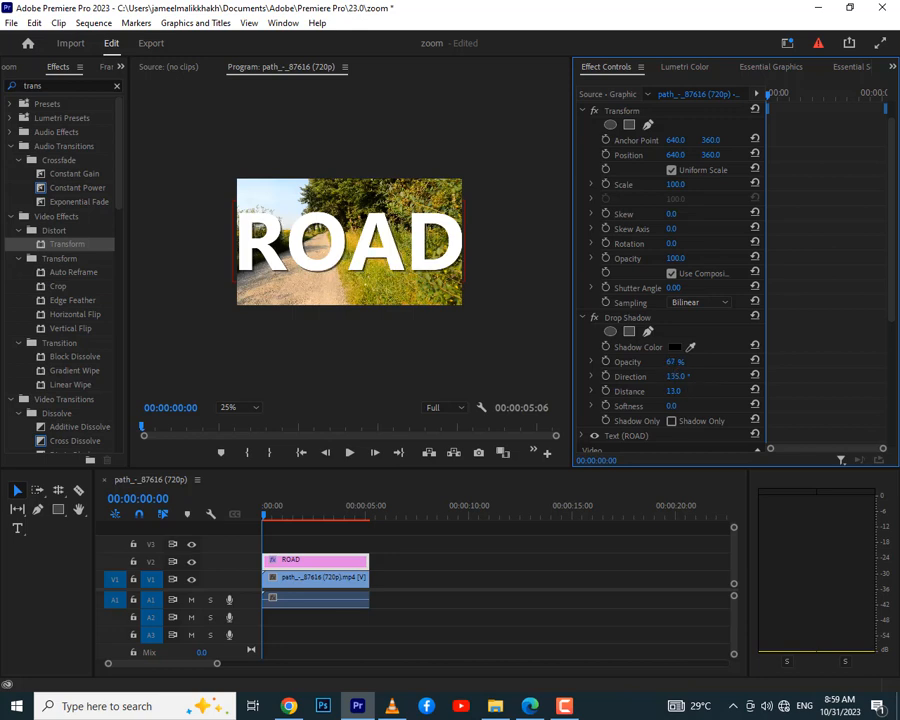
left_click(674, 392)
Turn on Position and Scale keyframing in the ROAD clip's Motion settings at 00:00:05:02
left_click_drag(263, 520, 367, 529)
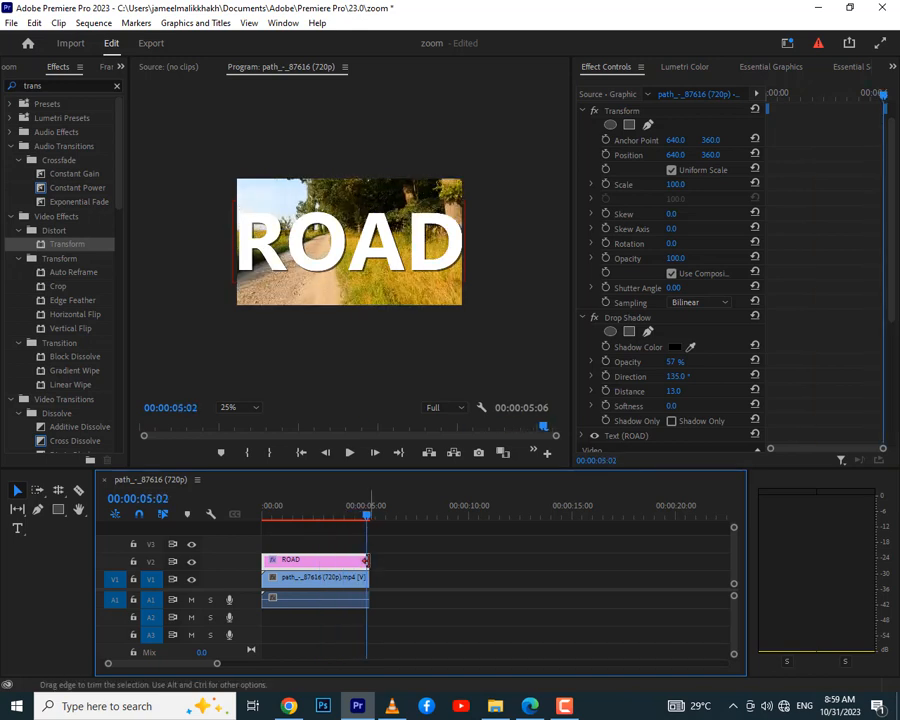
scroll(679, 337, "down", 2)
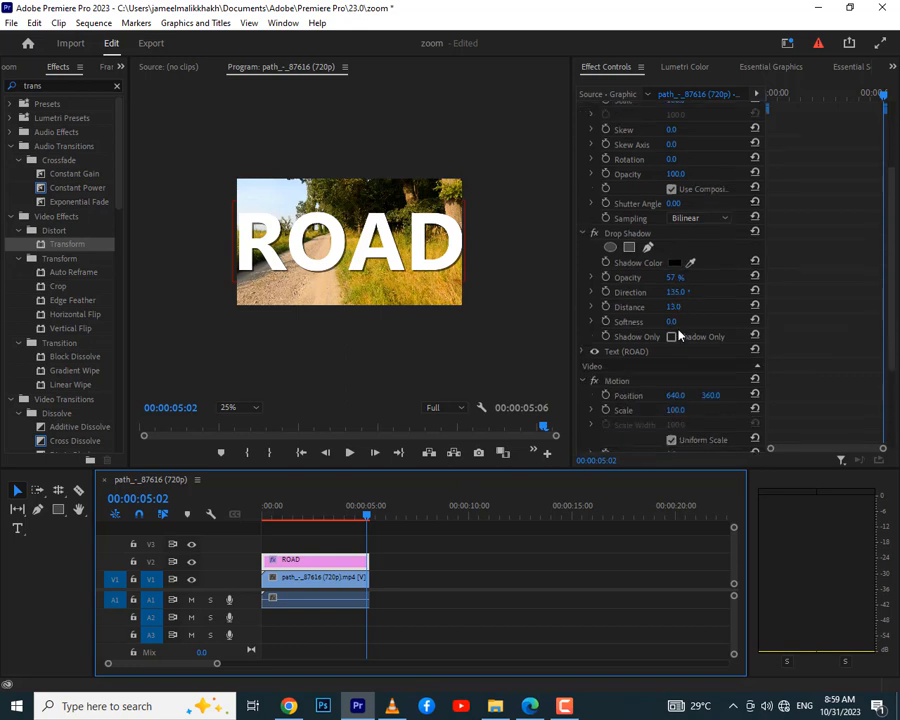
scroll(679, 337, "down", 2)
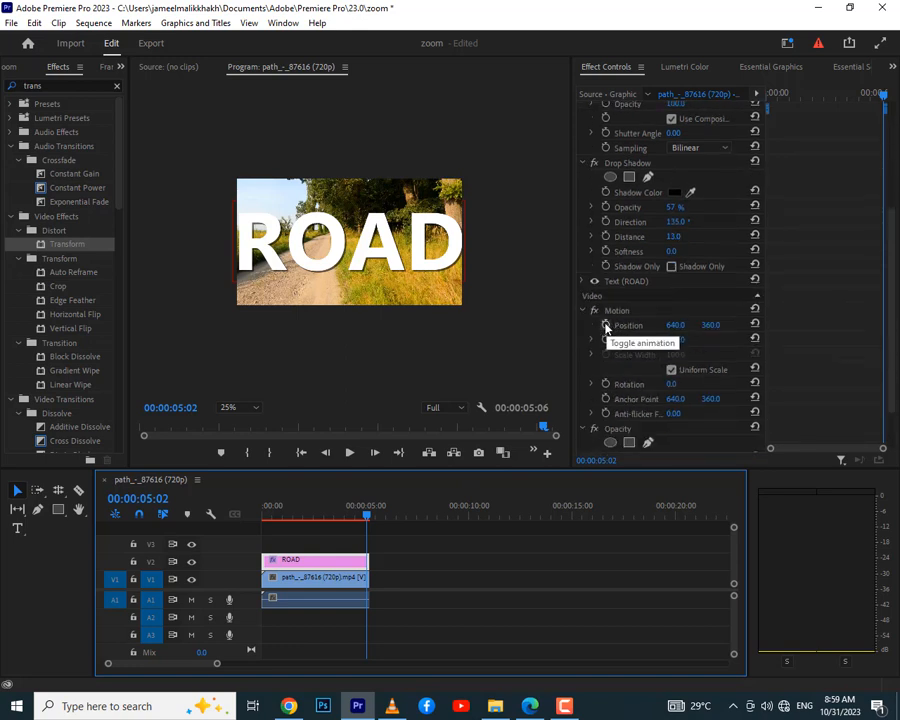
left_click(606, 327)
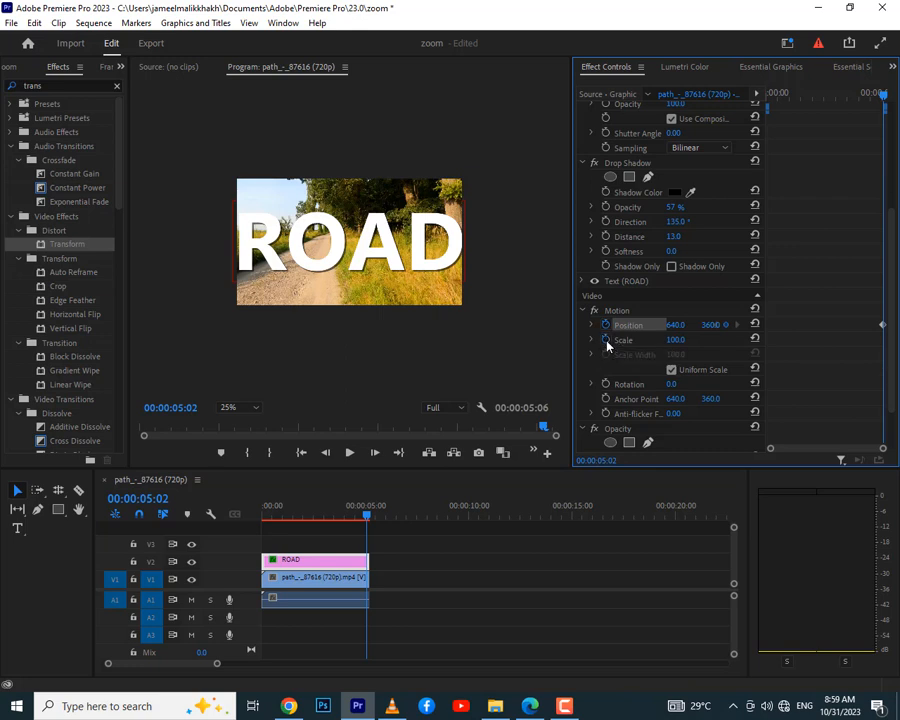
left_click(606, 343)
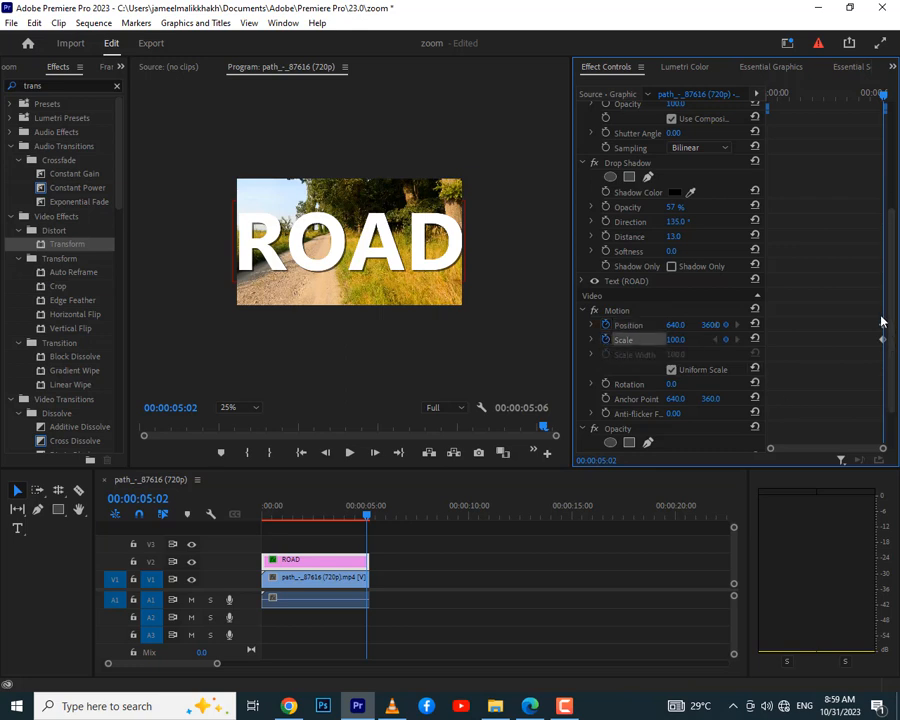
left_click_drag(873, 308, 887, 359)
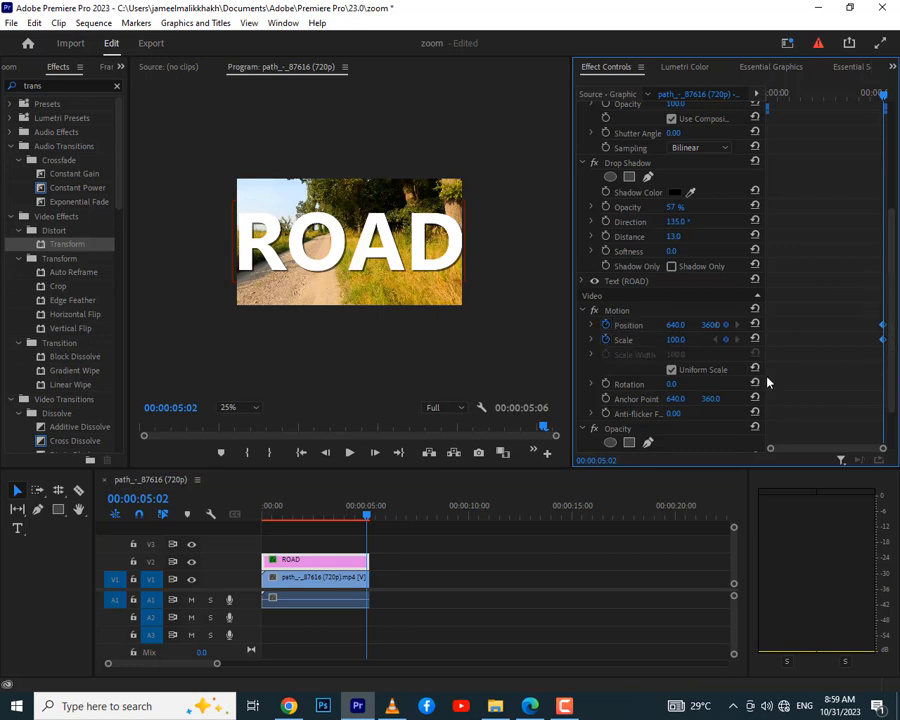
Add Position and Scale keyframes to the ROAD title at 00:00:00:00 and scale it down to less than half size
left_click_drag(367, 516, 253, 529)
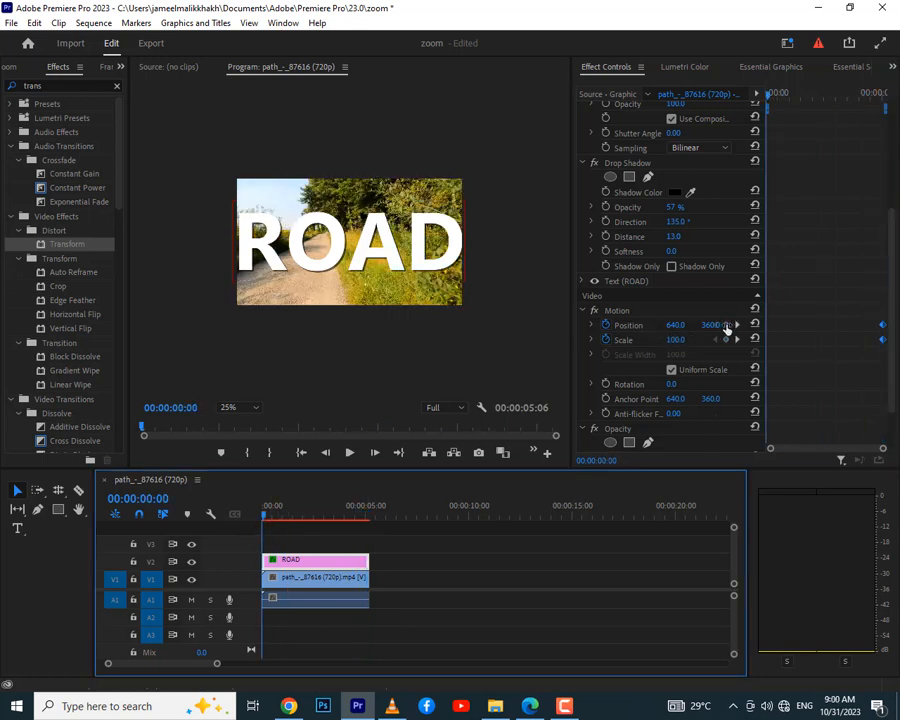
left_click_drag(762, 322, 789, 337)
left_click(761, 325)
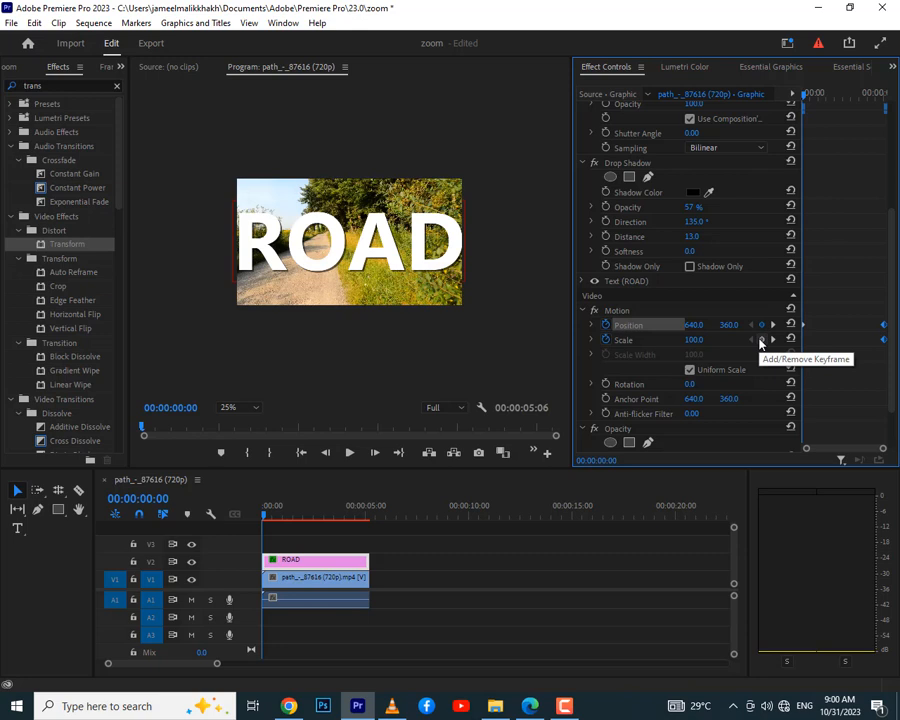
left_click(761, 340)
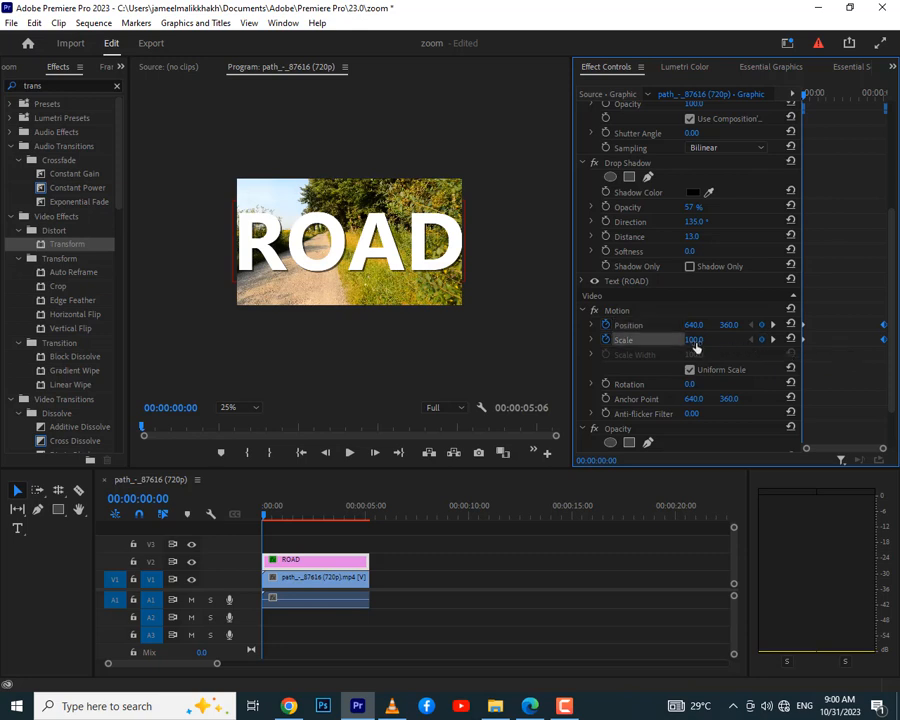
left_click_drag(693, 341, 636, 341)
Render the sequence effects from In to Out and play back the title's zoom animation
left_click(349, 453)
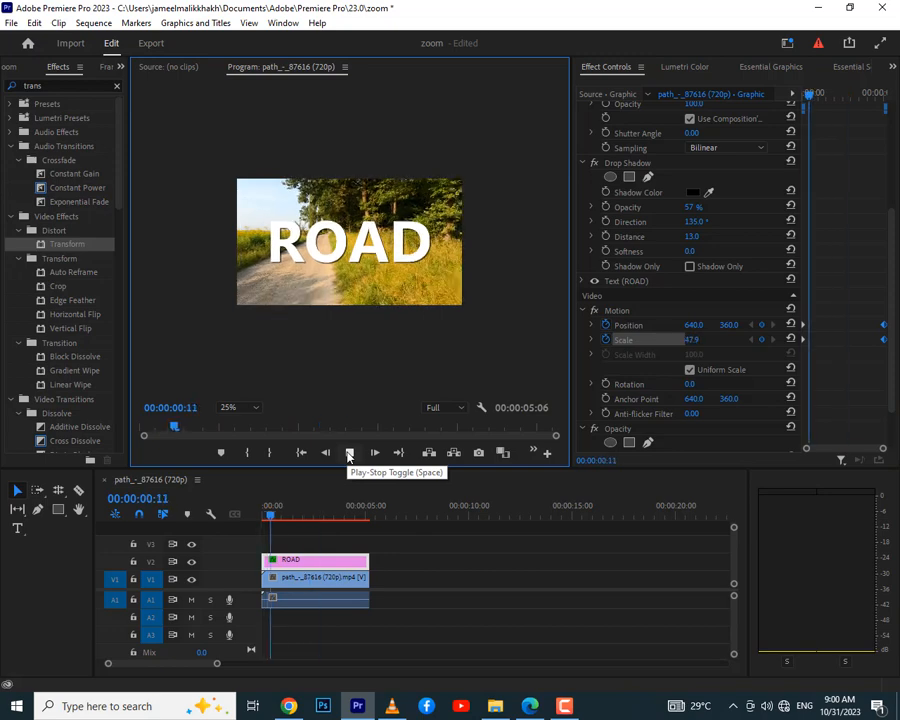
left_click(100, 22)
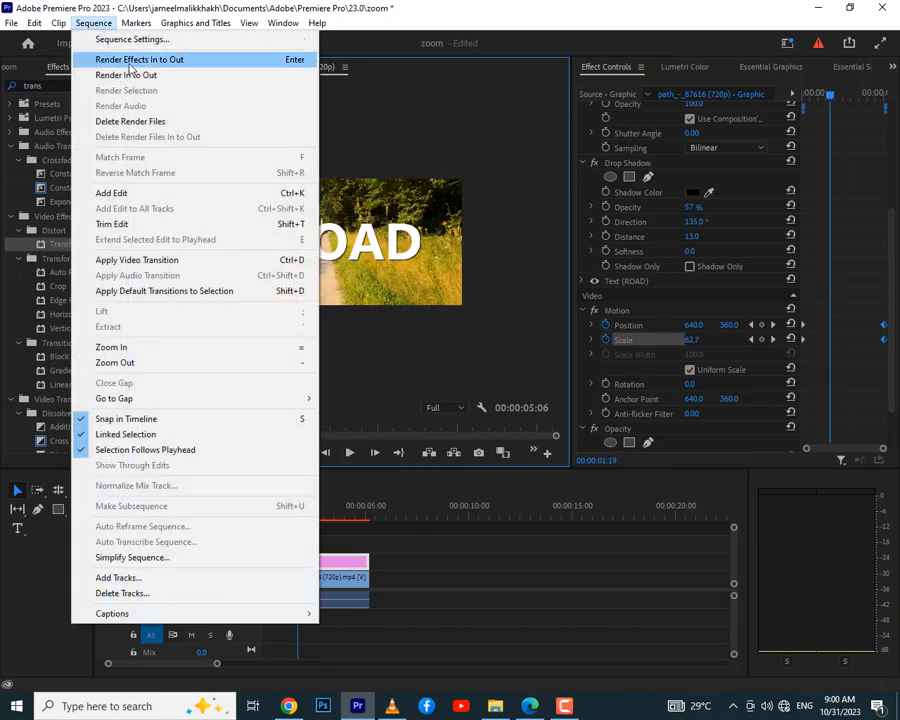
left_click(129, 61)
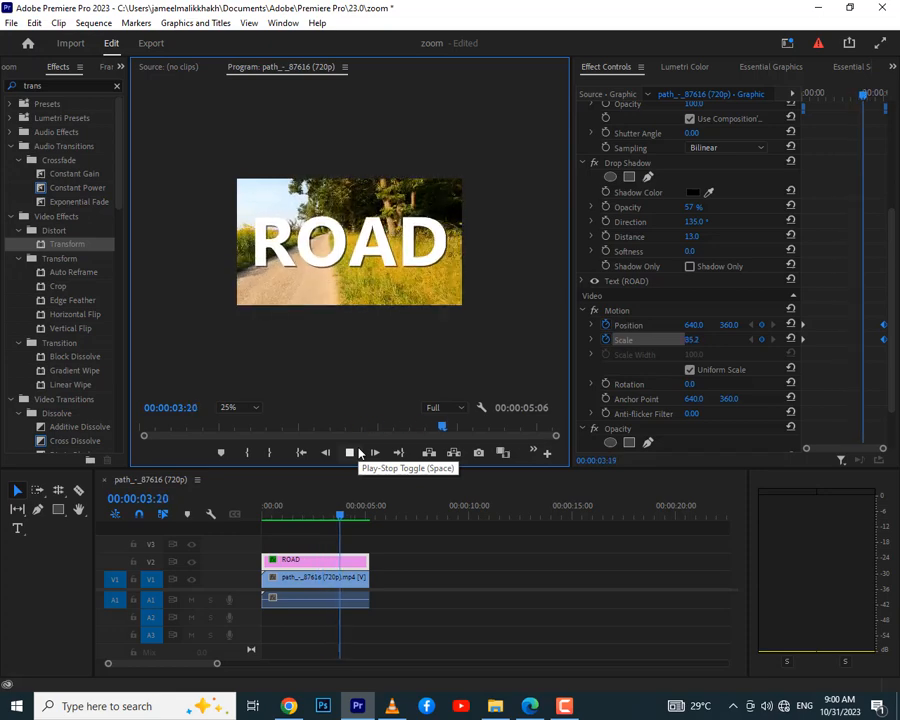
left_click(350, 453)
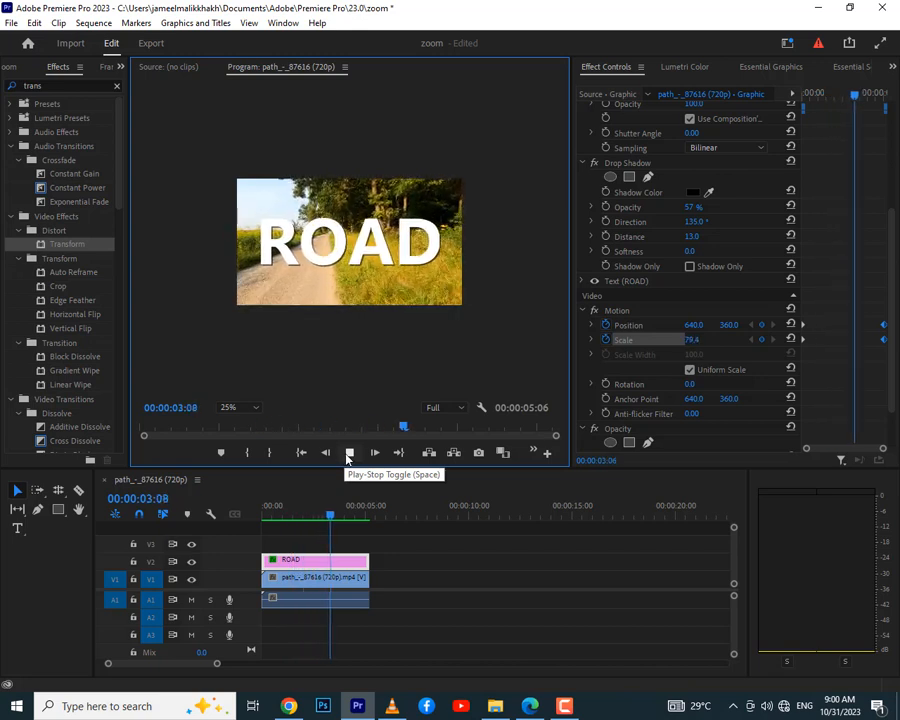
left_click(348, 457)
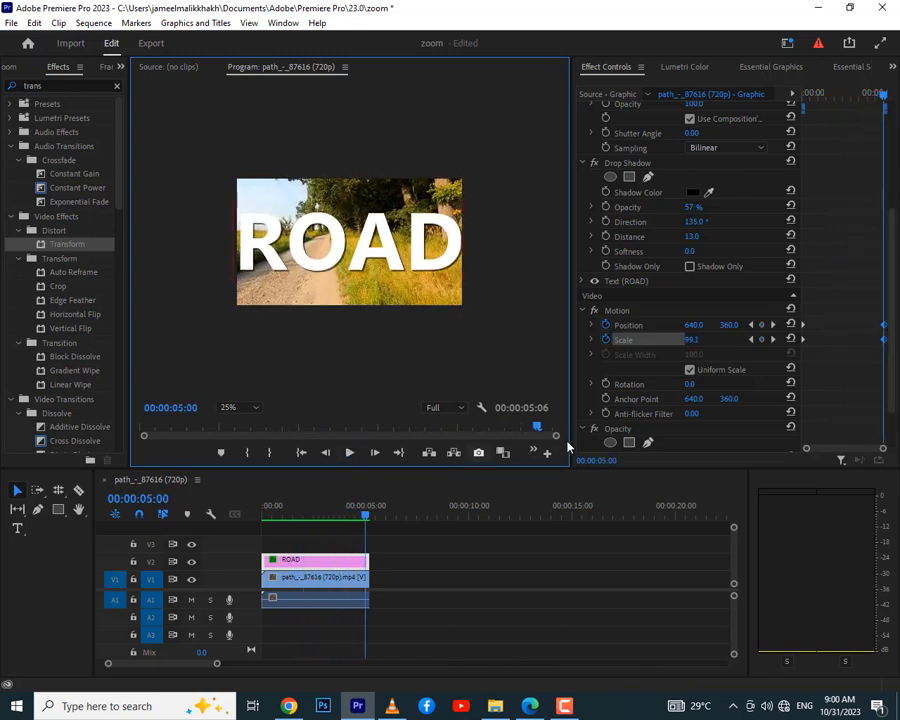
At the 00:00:05:02 keyframes, raise the ROAD title's Scale to 870.0 and shift its horizontal Position so the view passes through the O
left_click(367, 517)
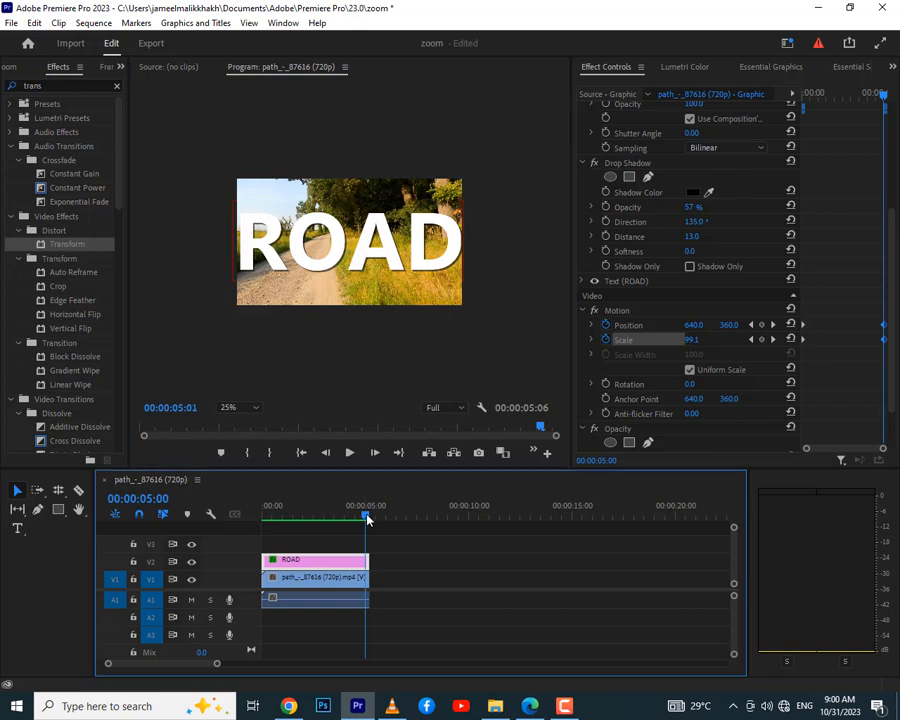
left_click_drag(367, 516, 366, 517)
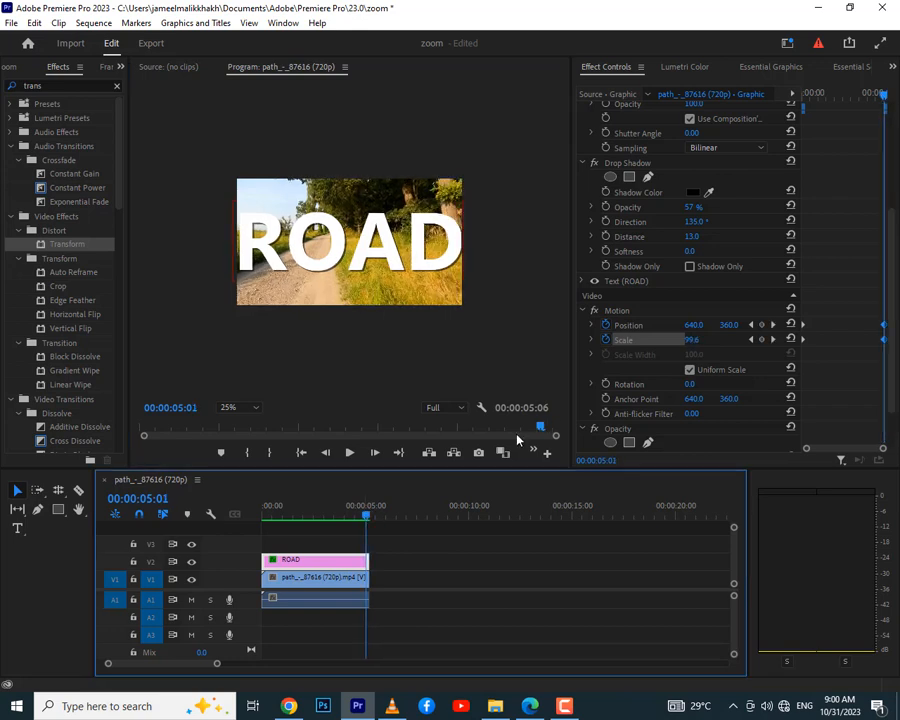
left_click(771, 326)
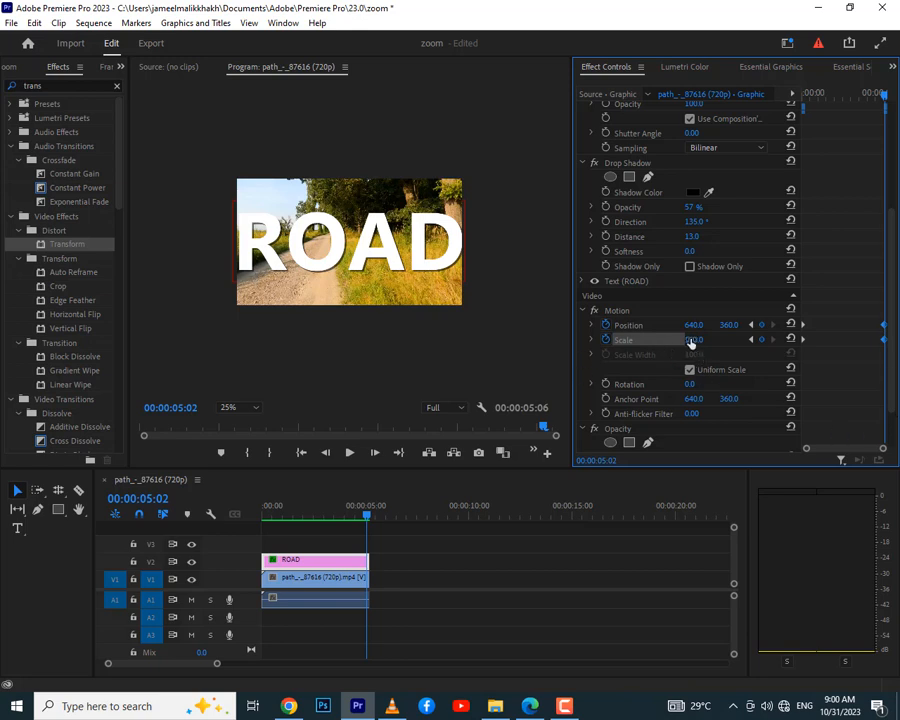
left_click_drag(694, 339, 758, 339)
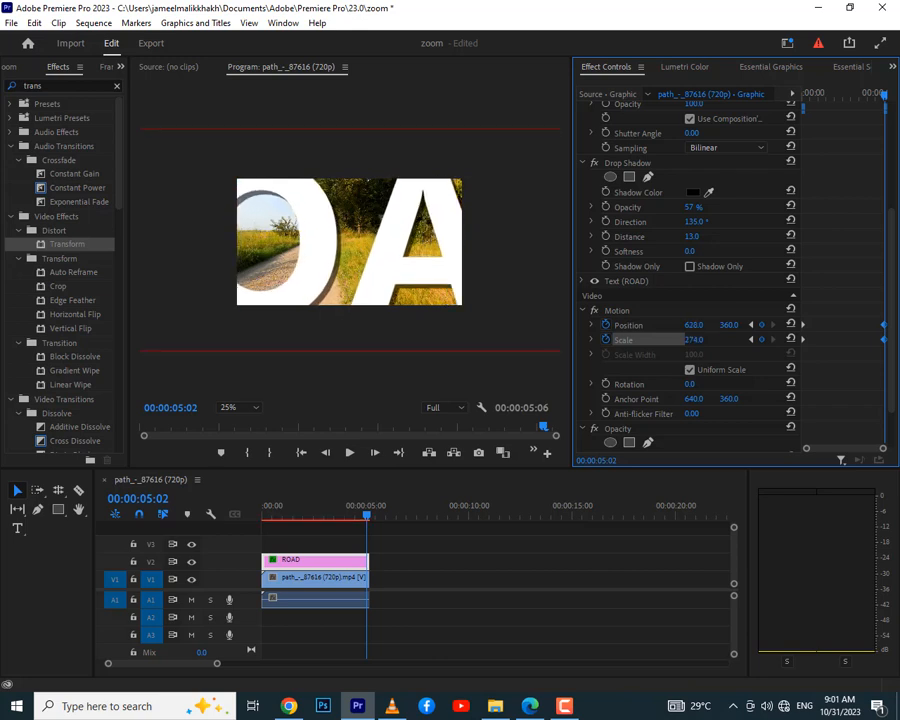
left_click_drag(693, 325, 815, 325)
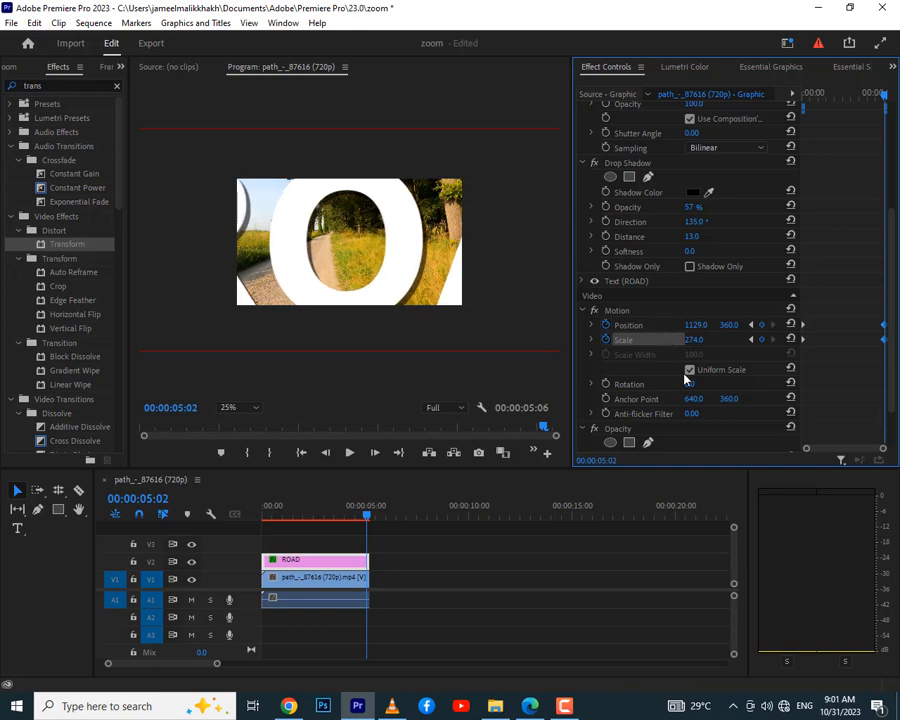
left_click_drag(690, 339, 800, 339)
left_click_drag(697, 325, 810, 325)
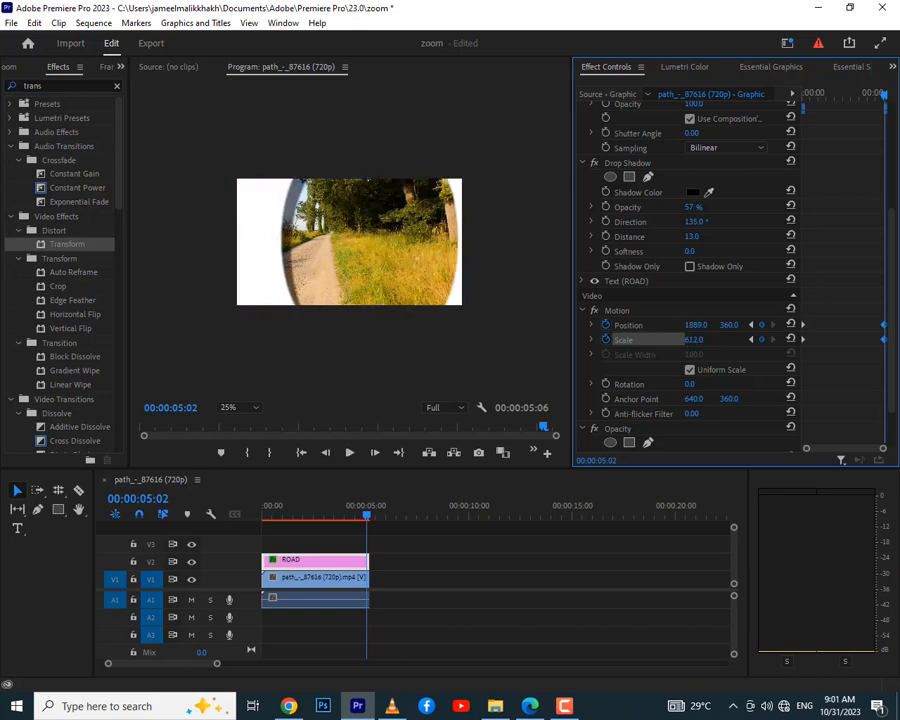
left_click_drag(696, 340, 780, 340)
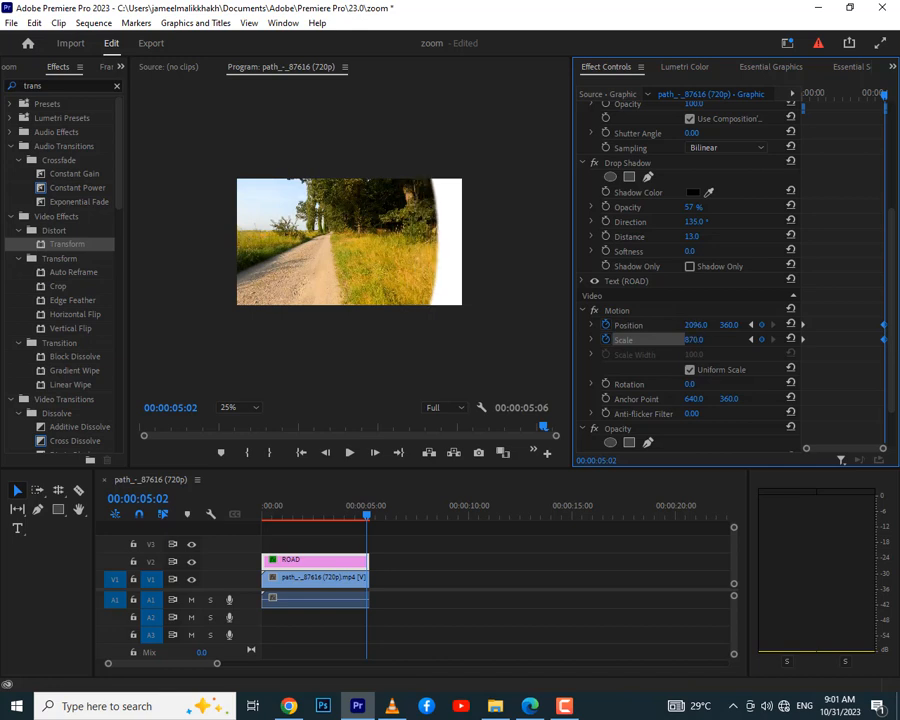
left_click_drag(697, 325, 677, 325)
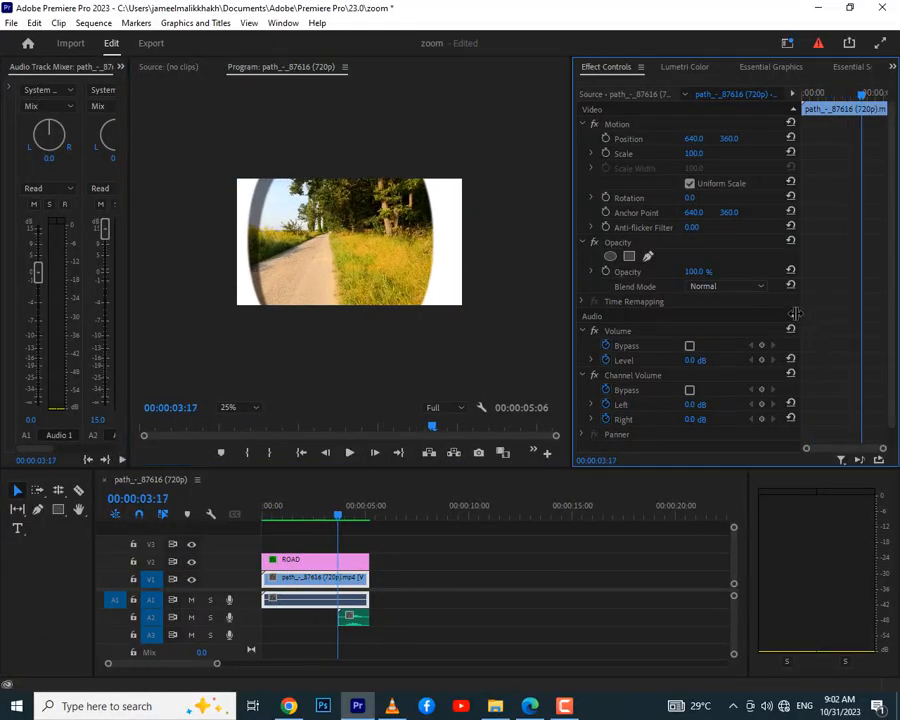
Apply Ease Out temporal interpolation to the ROAD title's Position and Scale keyframes at 00:00:00:00
left_click_drag(800, 312, 622, 315)
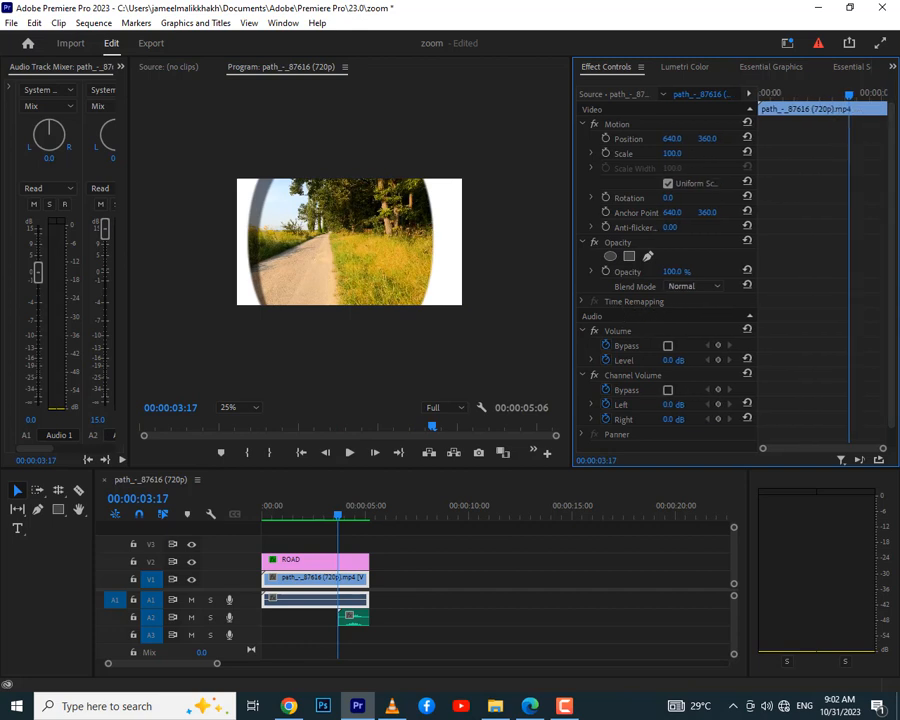
scroll(890, 300, "down", 1)
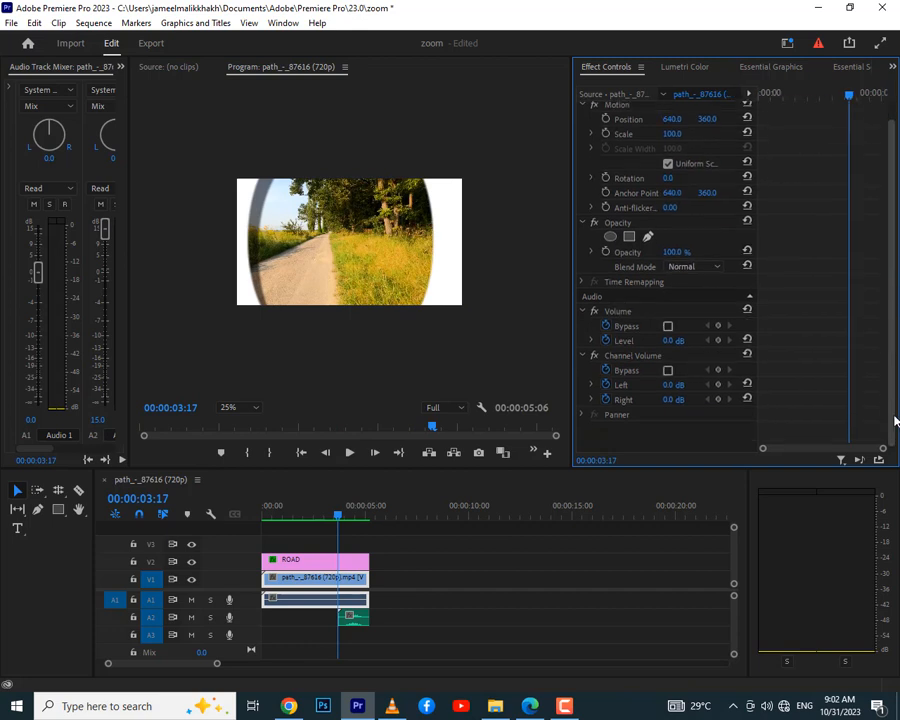
left_click(312, 568)
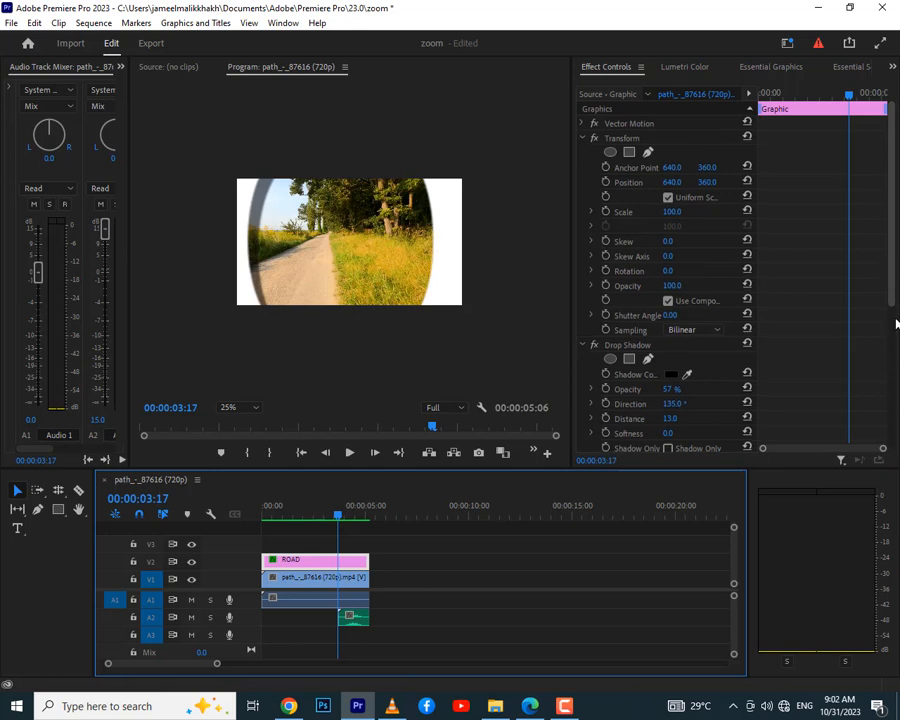
scroll(896, 317, "down", 5)
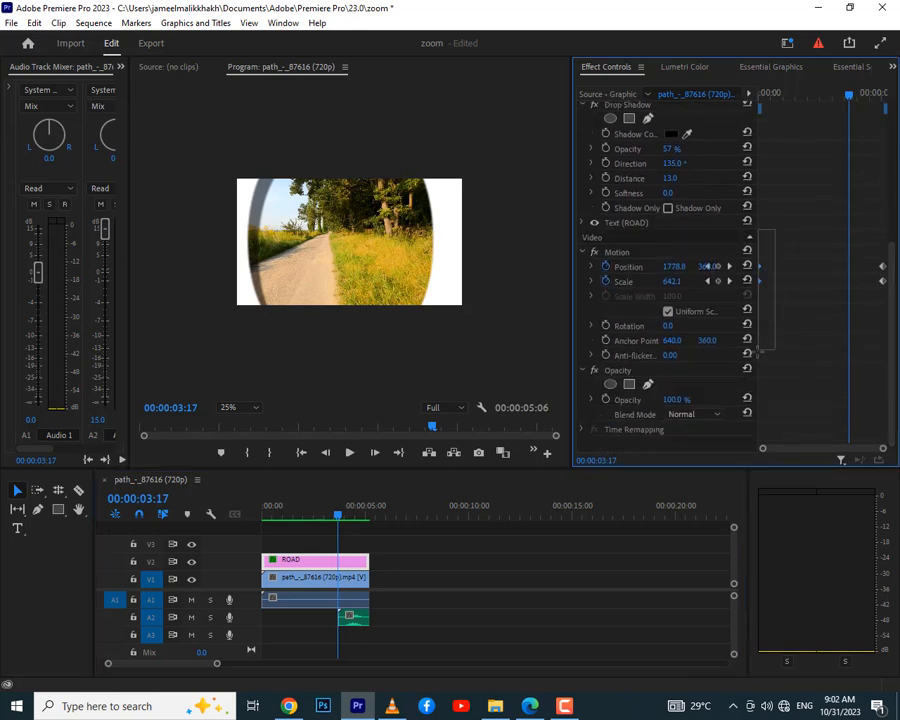
right_click(759, 283)
mouse_move(796, 401)
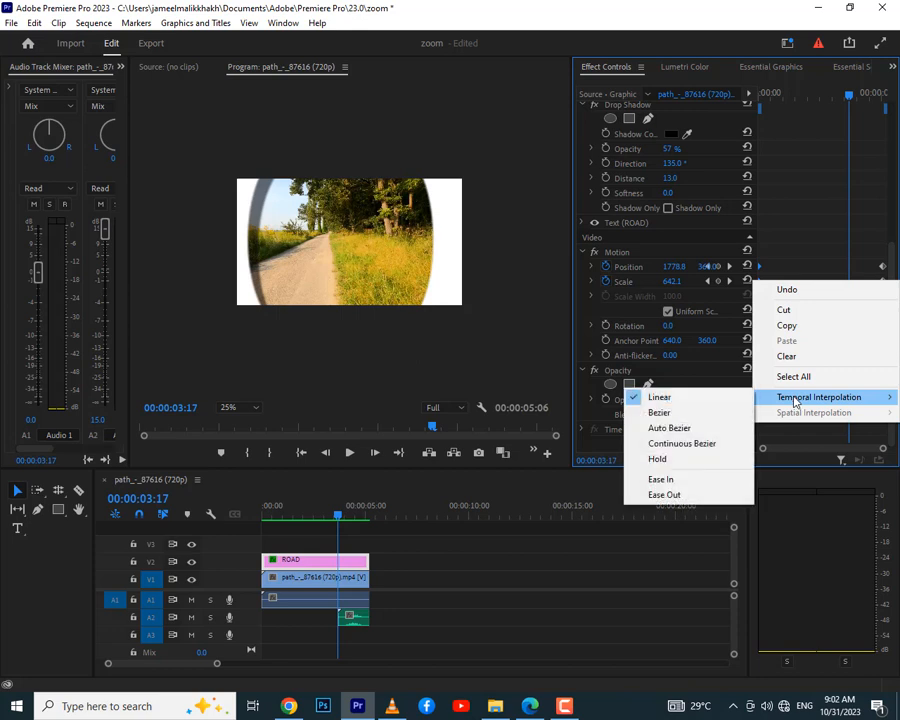
left_click(666, 495)
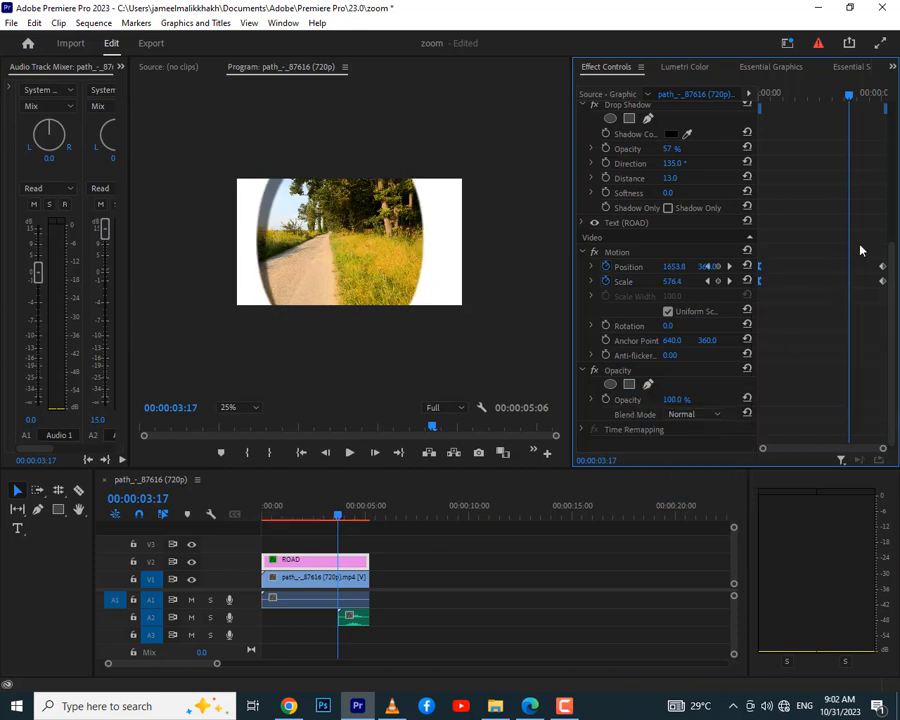
Apply Ease In temporal interpolation to the ROAD title's ending Position and Scale keyframes
right_click(882, 283)
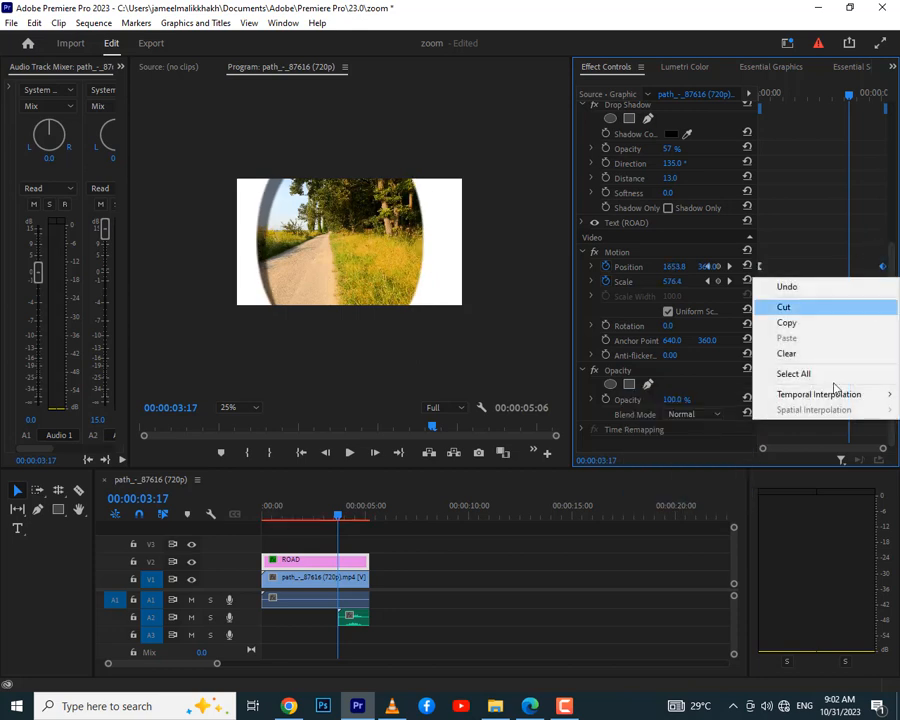
mouse_move(800, 393)
left_click(672, 481)
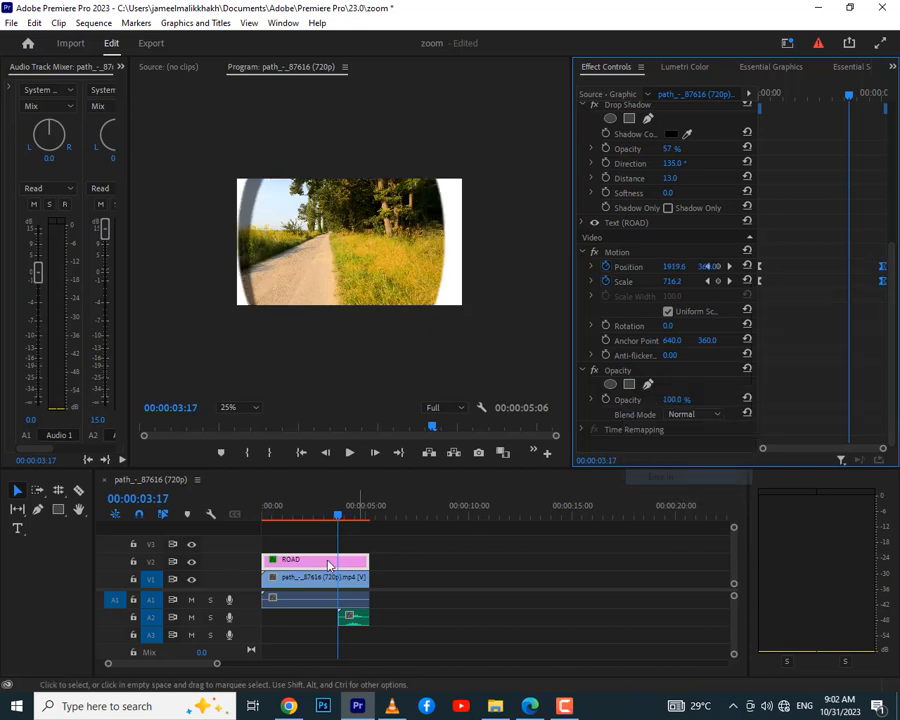
Play back the eased title zoom from the start of the sequence
left_click_drag(307, 520, 249, 519)
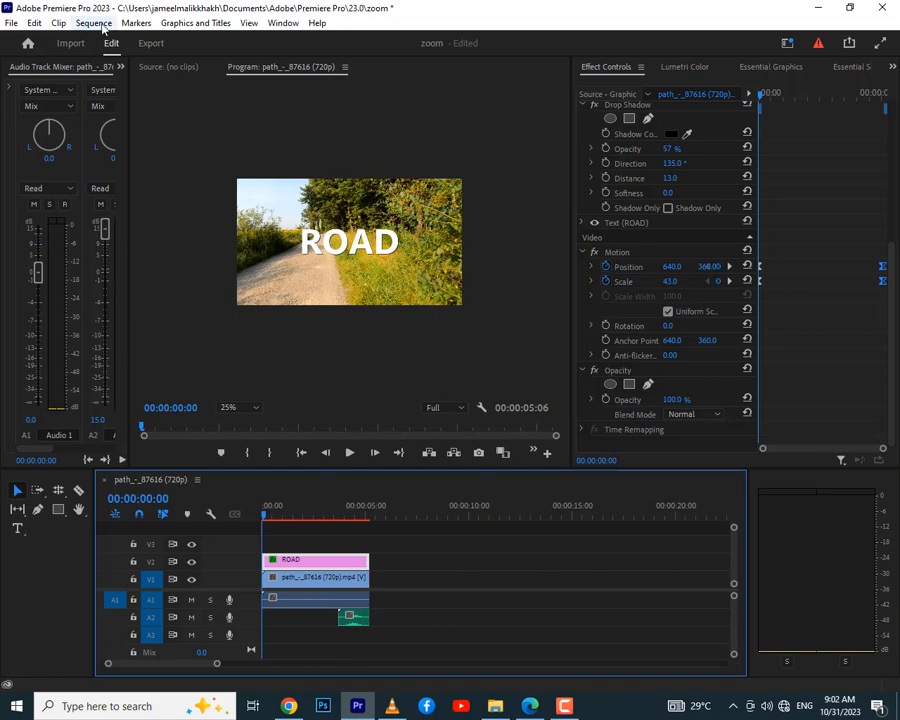
left_click(349, 452)
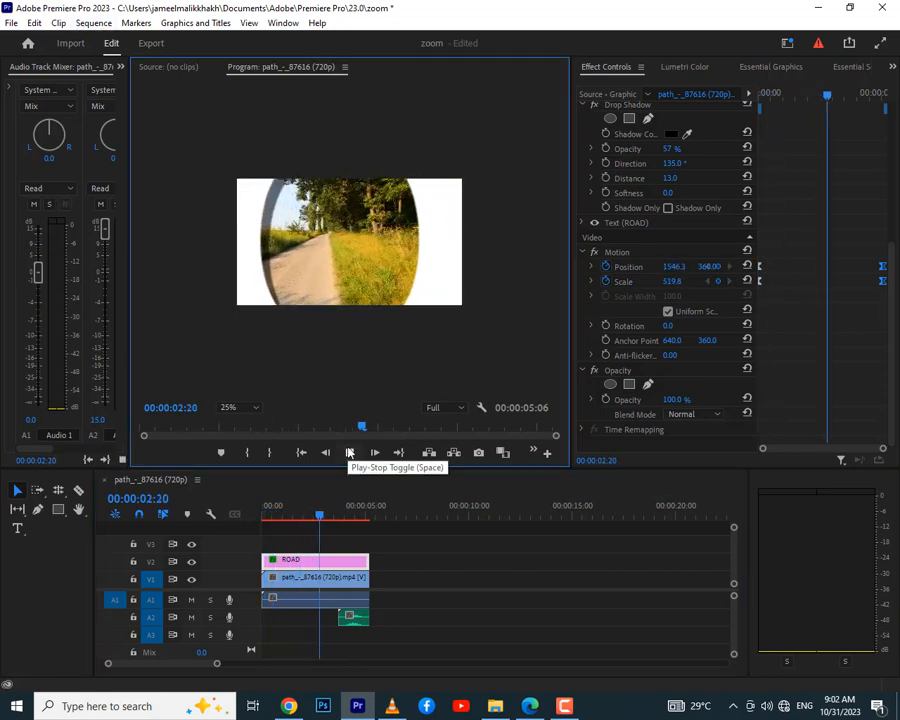
left_click(349, 452)
left_click(349, 452)
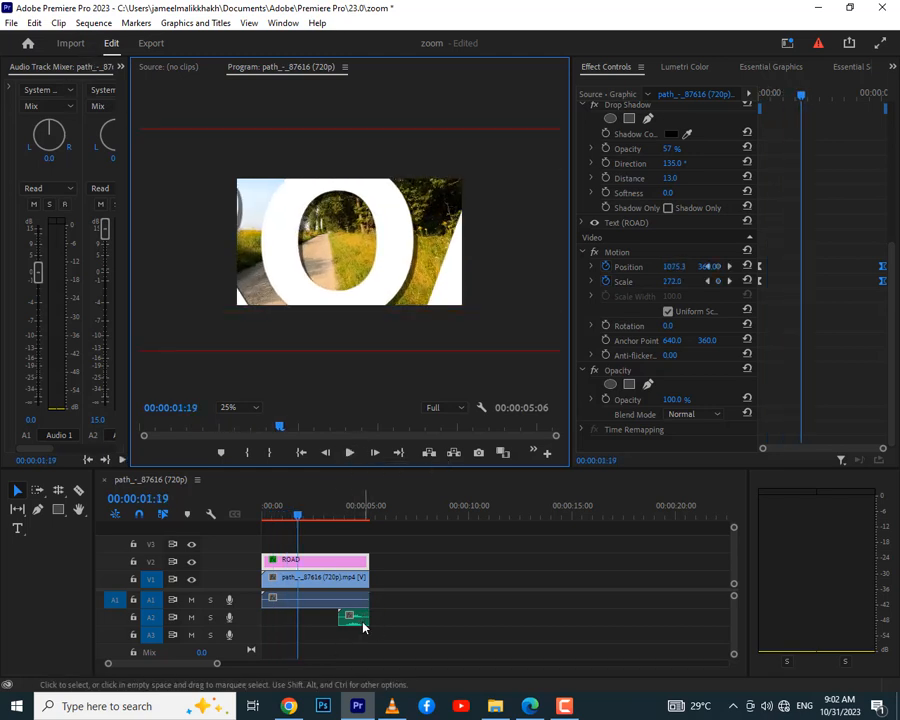
Move the 17 Simple_Whoosh.wav clip on A2 earlier, ending at about 00:00:04:08, and play back the sequence
left_click_drag(361, 627, 350, 620)
left_click(350, 453)
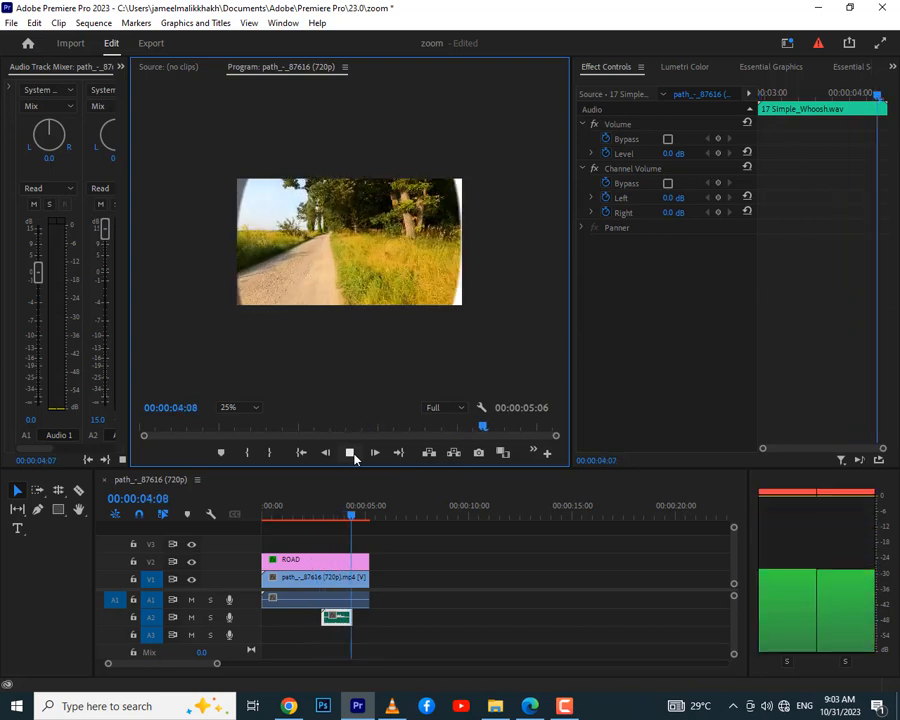
left_click(351, 454)
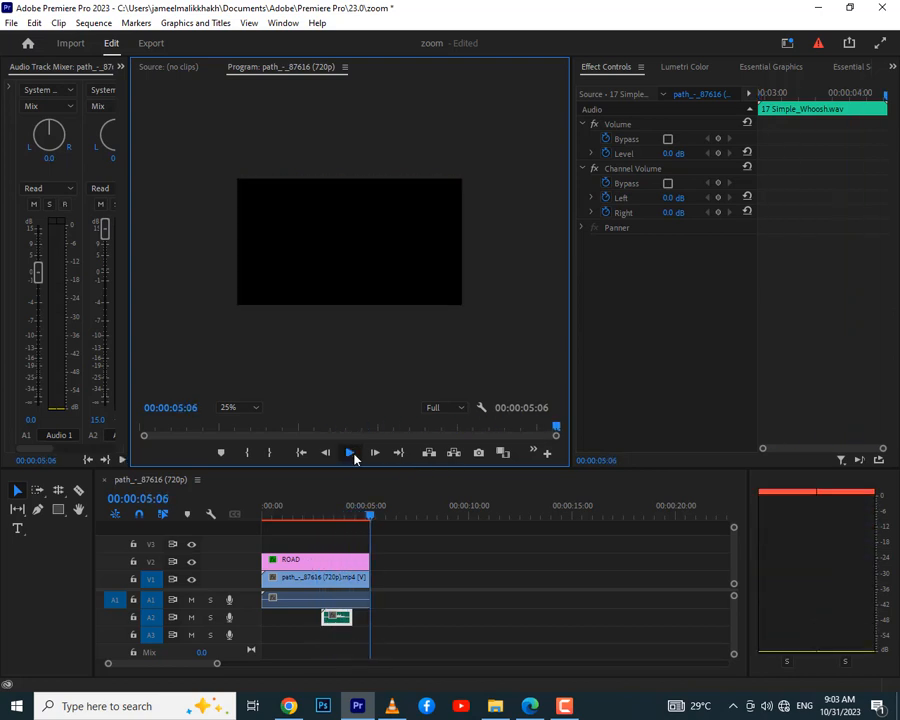
Shift the whoosh sound clip on A2 slightly later, starting just after 00:00:03:00
left_click(348, 620)
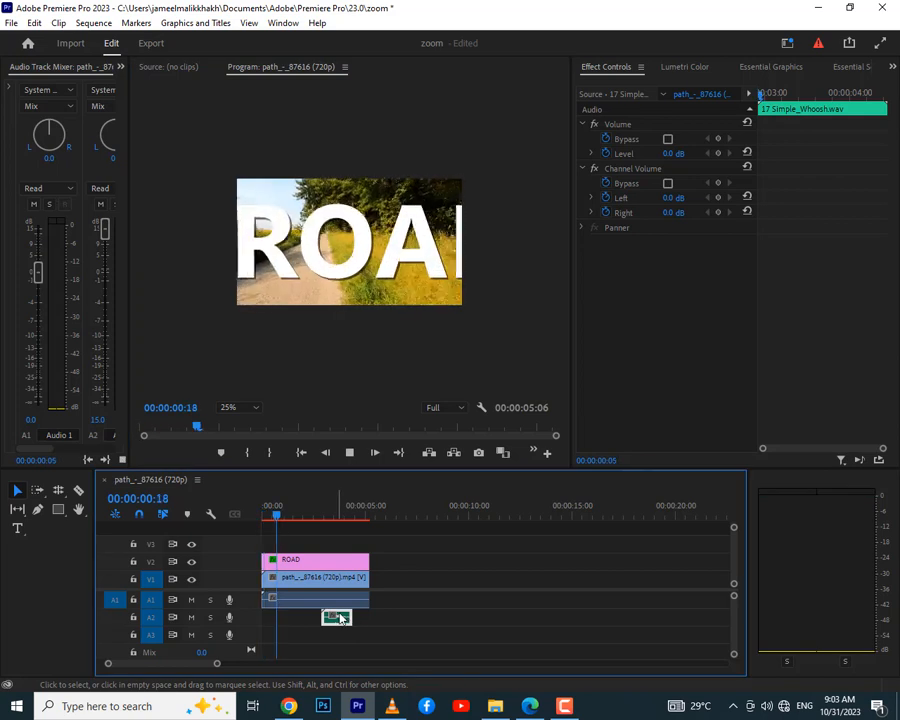
mouse_move(348, 620)
left_mouse_down()
mouse_move(364, 619)
mouse_move(342, 614)
mouse_move(353, 632)
left_mouse_up()
left_click(333, 619)
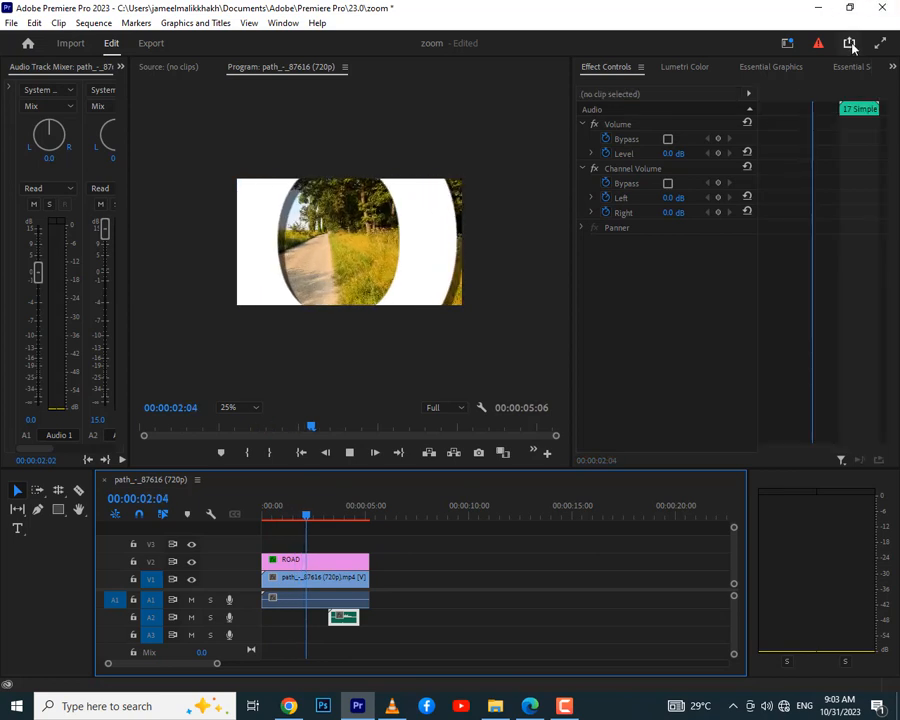
Quick-export the sequence as an MP4 with the Match Source - Adaptive High Bitrate preset
left_click(849, 44)
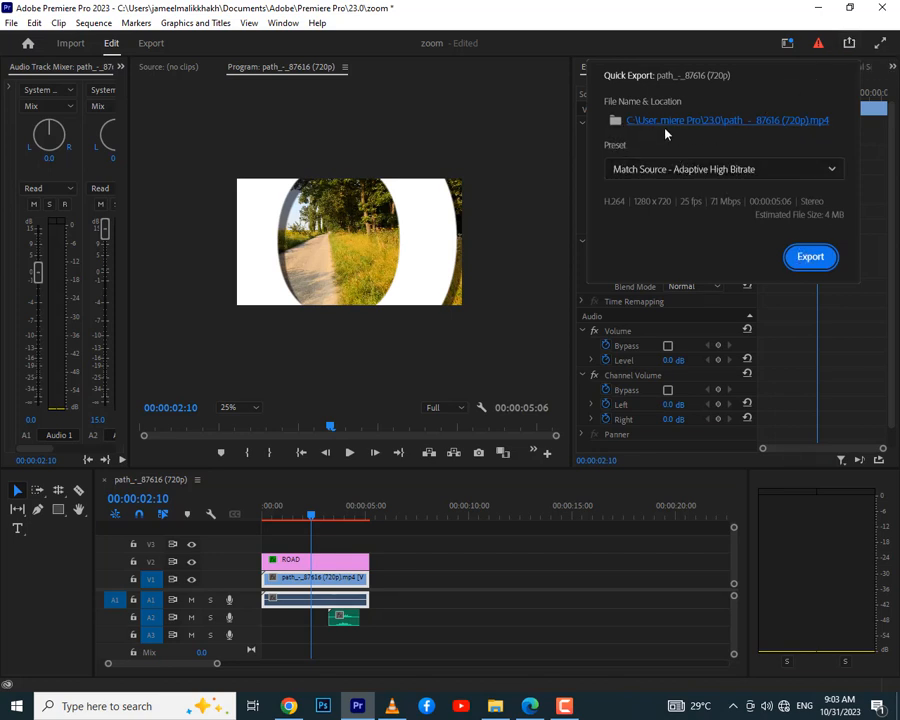
left_click(810, 257)
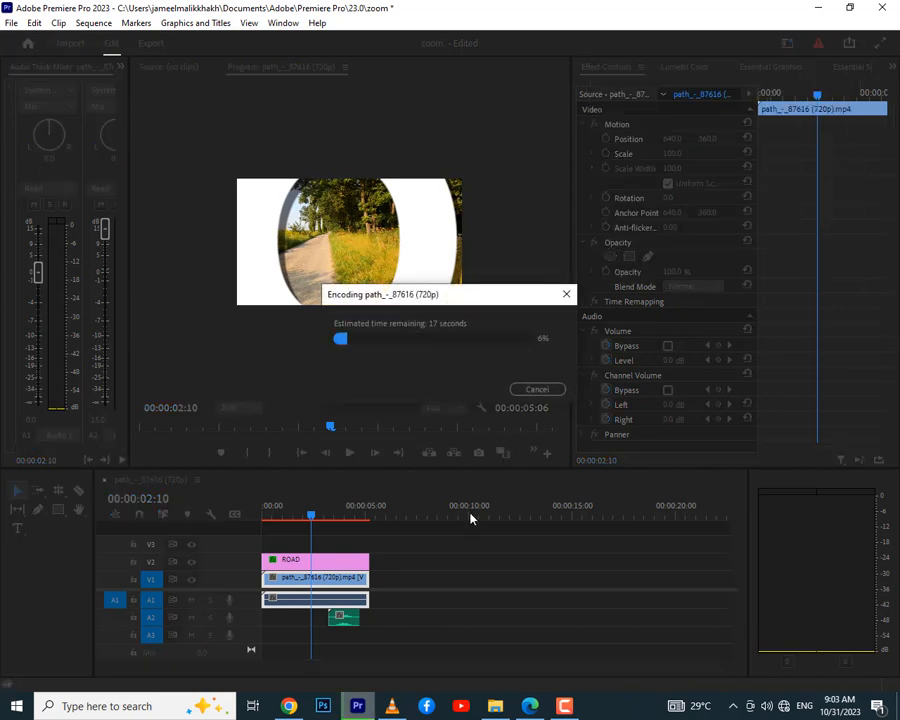